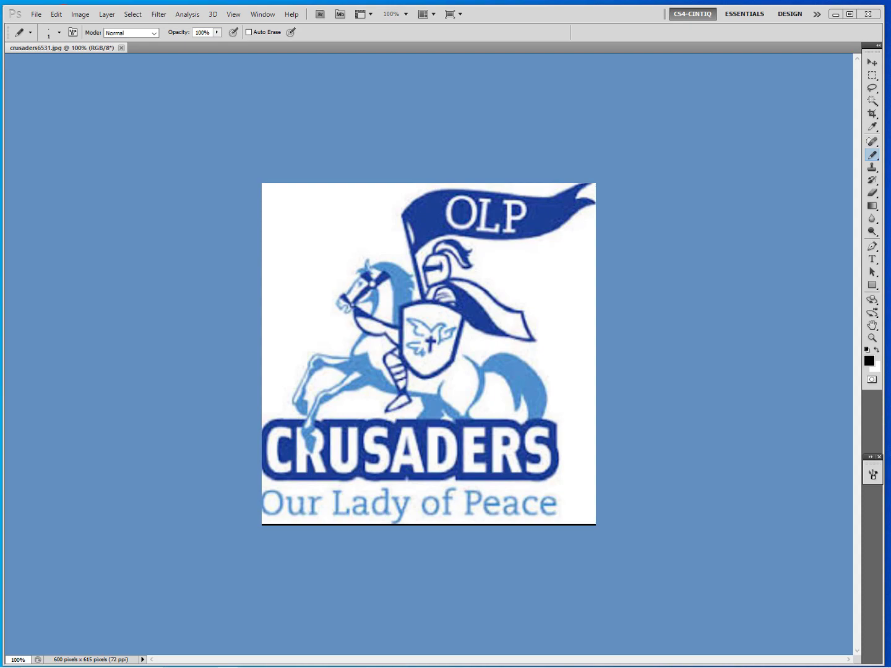
Step: Trace the dove and cross on the knight's shield with a 1-pixel black Pencil outline, including the inner openings of the wings
key(ctrl+plus)
key(ctrl+plus)
key(ctrl+plus)
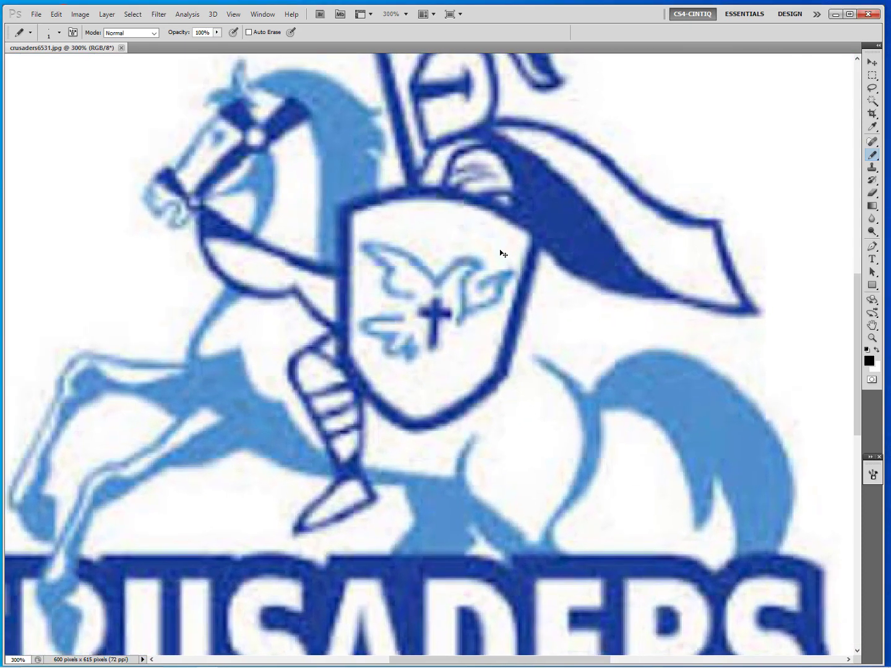
key(ctrl+plus)
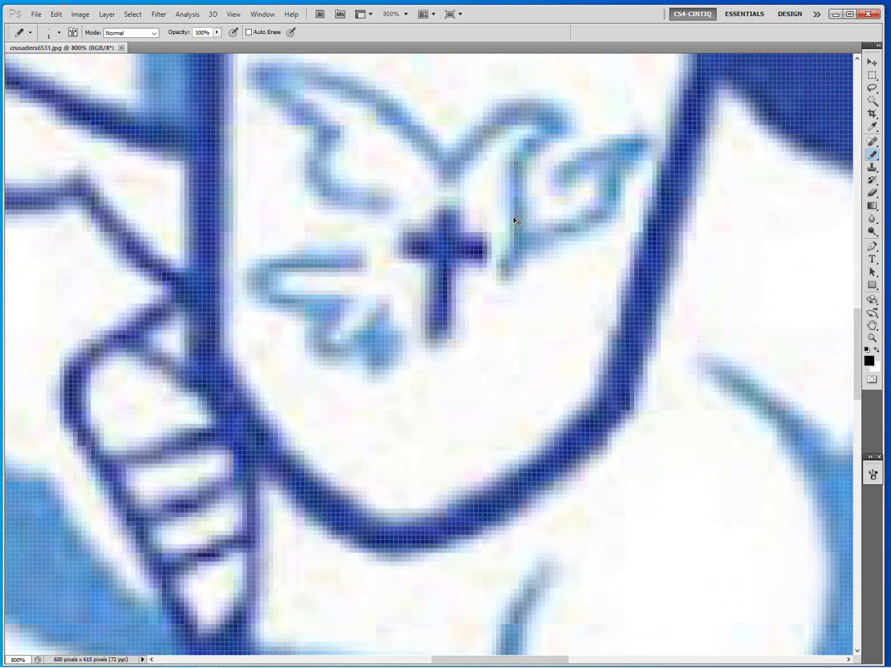
drag(522, 219, 508, 340)
key(ctrl+plus)
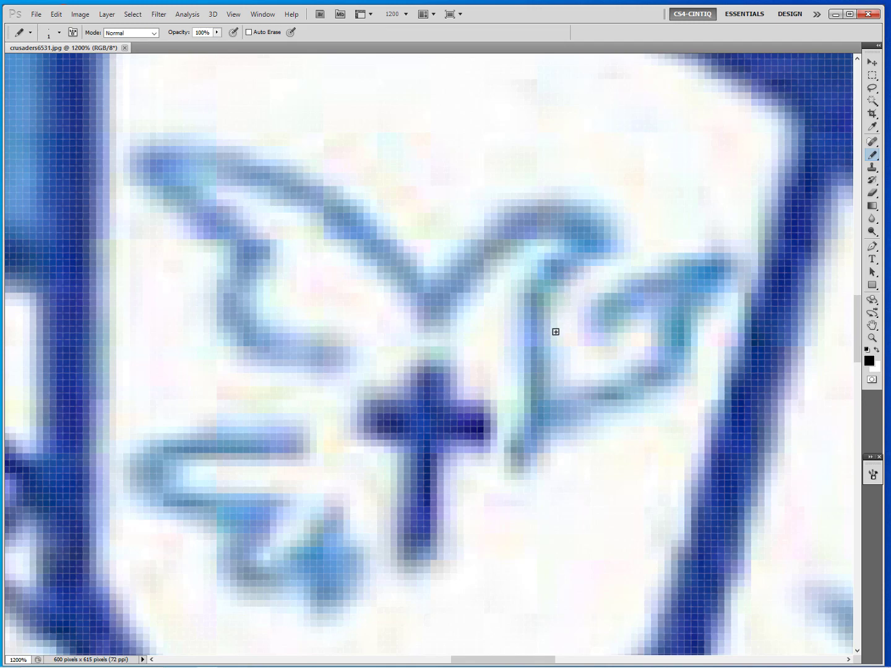
mouse_move(555, 320)
mouse_down()
mouse_move(567, 279)
mouse_move(629, 239)
mouse_move(588, 204)
mouse_move(554, 193)
mouse_move(507, 198)
mouse_move(465, 232)
mouse_move(430, 279)
mouse_move(319, 179)
mouse_move(326, 183)
mouse_move(282, 161)
mouse_move(198, 155)
mouse_move(149, 177)
mouse_move(152, 208)
mouse_move(176, 254)
mouse_move(257, 297)
mouse_move(256, 366)
mouse_move(285, 381)
mouse_move(347, 379)
mouse_move(348, 435)
mouse_move(405, 449)
mouse_move(393, 520)
mouse_move(400, 531)
mouse_move(428, 536)
mouse_move(444, 510)
mouse_move(447, 462)
mouse_move(514, 473)
mouse_move(690, 371)
mouse_move(697, 311)
mouse_move(733, 269)
mouse_move(674, 262)
mouse_move(586, 315)
mouse_move(579, 344)
mouse_move(625, 353)
mouse_move(589, 378)
mouse_move(574, 379)
mouse_move(553, 341)
mouse_move(554, 298)
mouse_up()
mouse_move(473, 296)
mouse_down()
mouse_move(503, 256)
mouse_move(534, 245)
mouse_move(510, 316)
mouse_move(518, 404)
mouse_move(506, 412)
mouse_move(487, 387)
mouse_move(462, 380)
mouse_move(456, 347)
mouse_move(455, 316)
mouse_move(482, 276)
mouse_up()
mouse_move(360, 342)
mouse_down()
mouse_move(396, 352)
mouse_move(395, 308)
mouse_move(291, 215)
mouse_move(243, 194)
mouse_move(255, 239)
mouse_move(288, 295)
mouse_move(294, 342)
mouse_move(369, 346)
mouse_up()
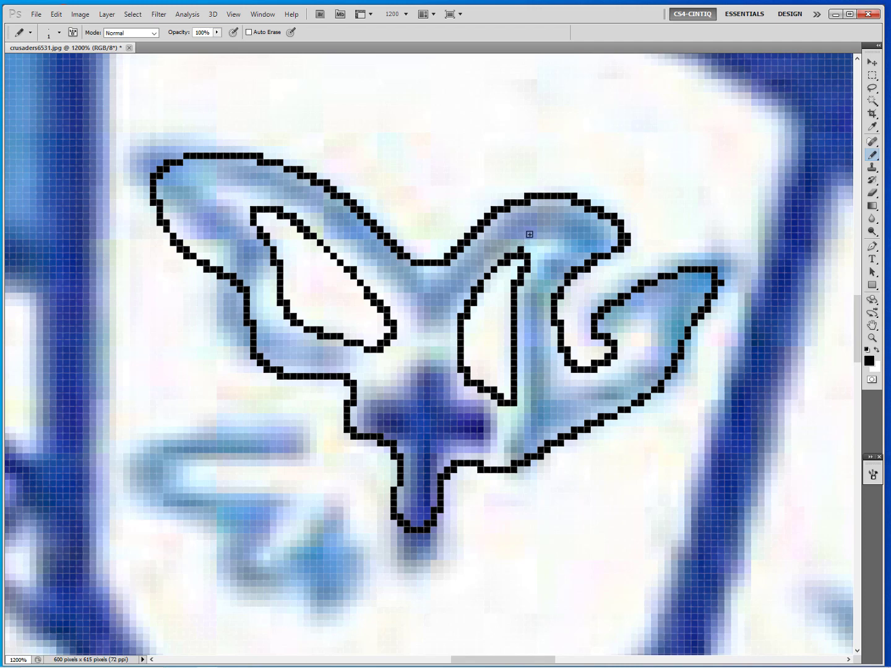
mouse_move(540, 235)
mouse_down()
mouse_move(553, 229)
mouse_move(568, 242)
mouse_up()
Step: Undo all the 1-pixel outline strokes around the dove and cross
key(ctrl+alt+z)
key(ctrl+alt+z)
key(ctrl+alt+z)
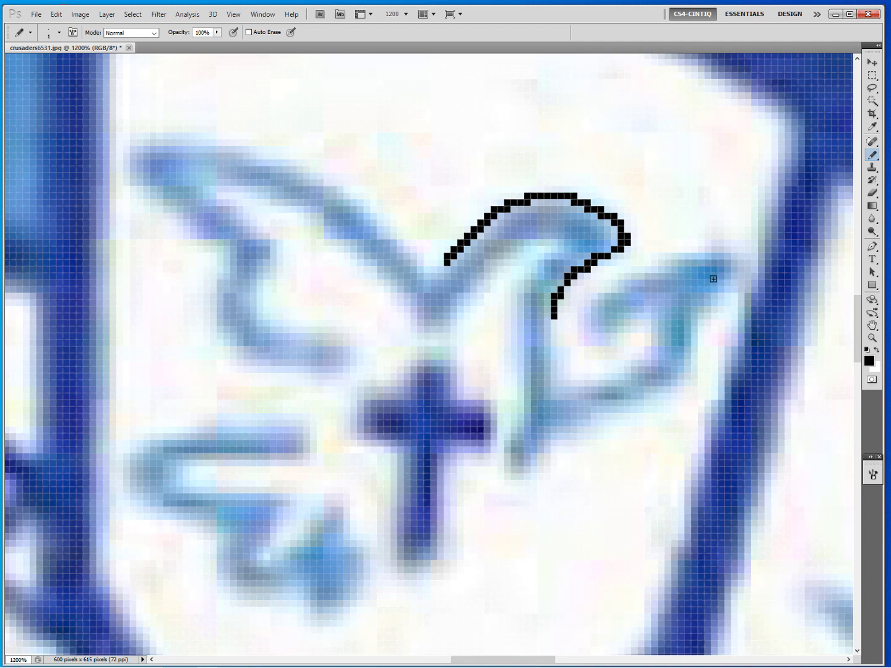
key(ctrl+alt+z)
Step: Enlarge the canvas to 700 by 715 pixels, keeping the logo centred
key(ctrl+1)
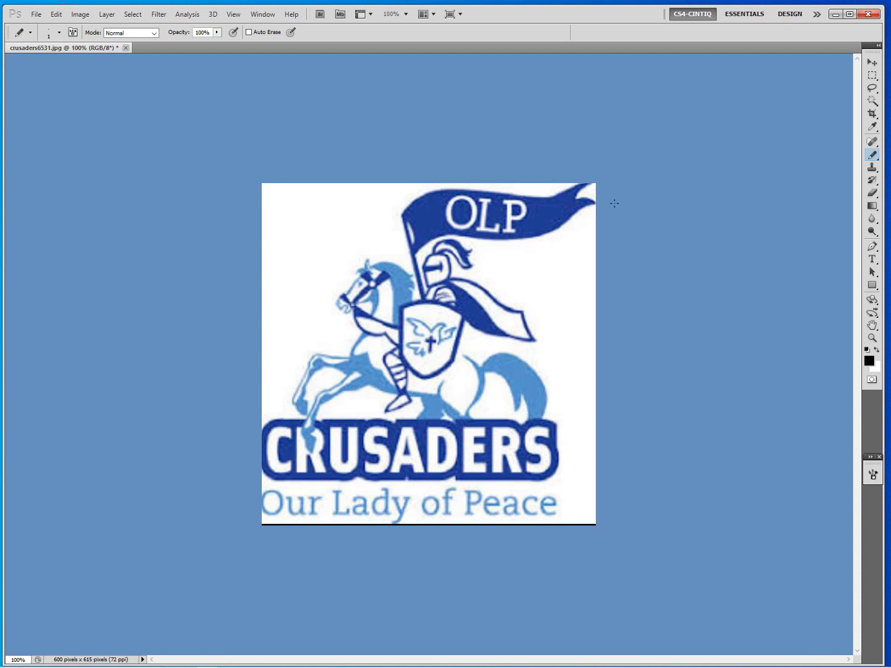
click(80, 13)
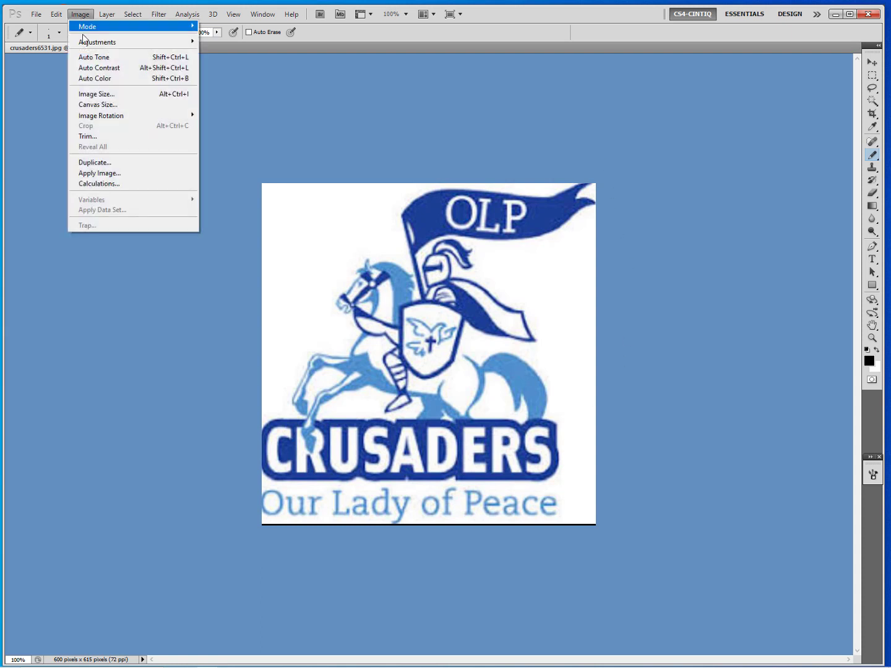
click(115, 109)
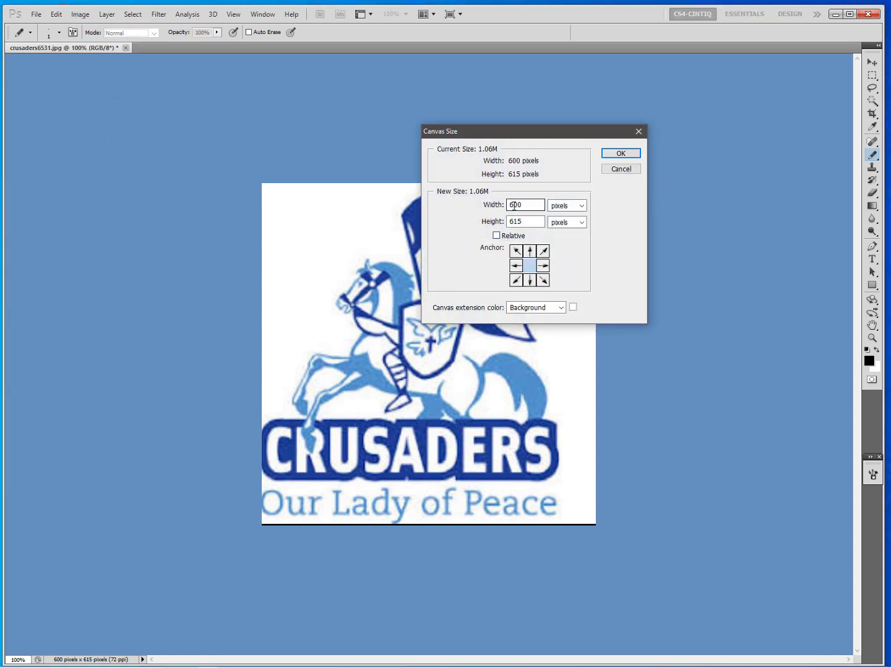
text(7)
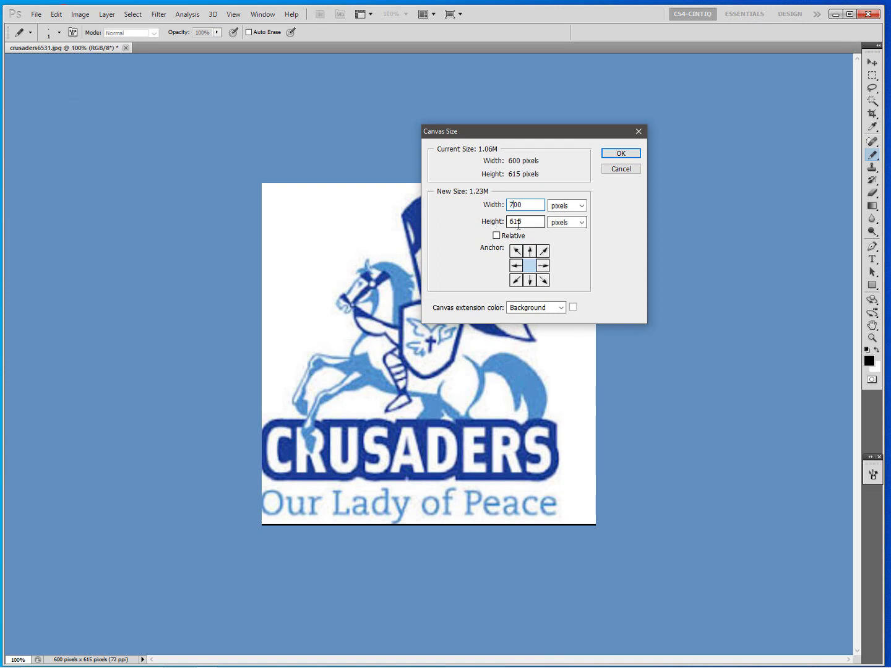
drag(515, 222, 508, 224)
text(7)
click(622, 153)
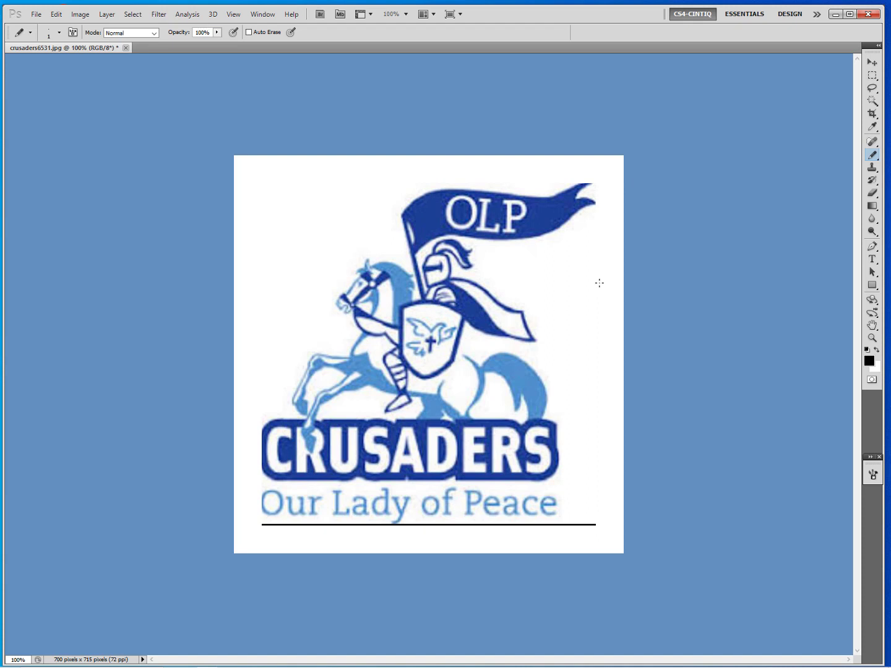
Step: Resample the image to a width of 8888 pixels with its proportions constrained
click(84, 15)
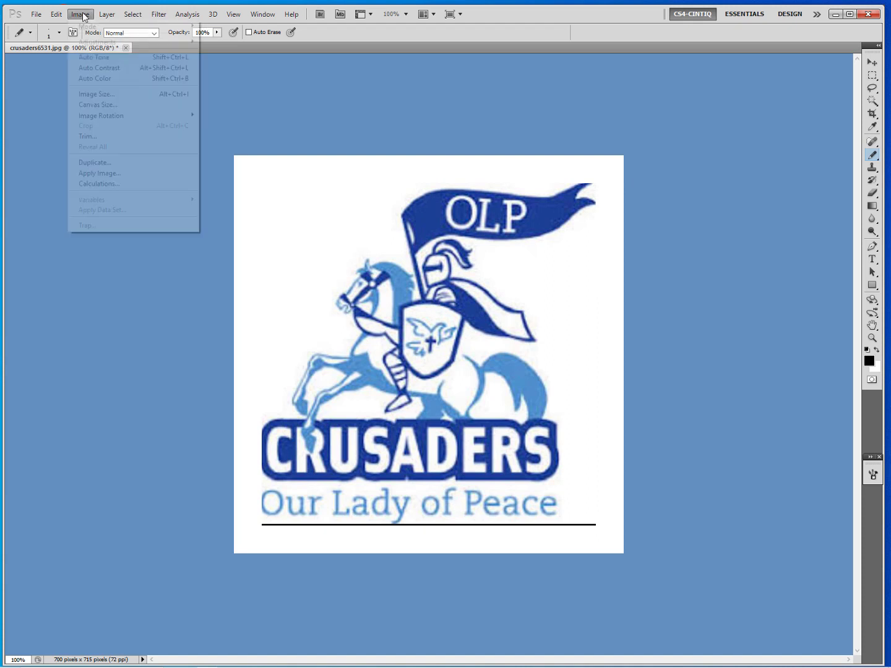
click(97, 94)
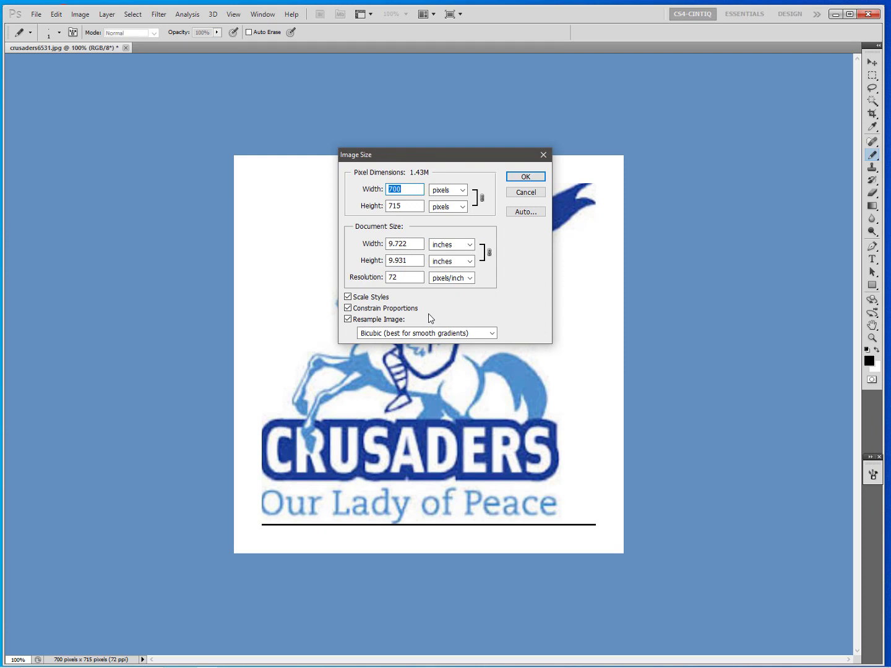
text(8888)
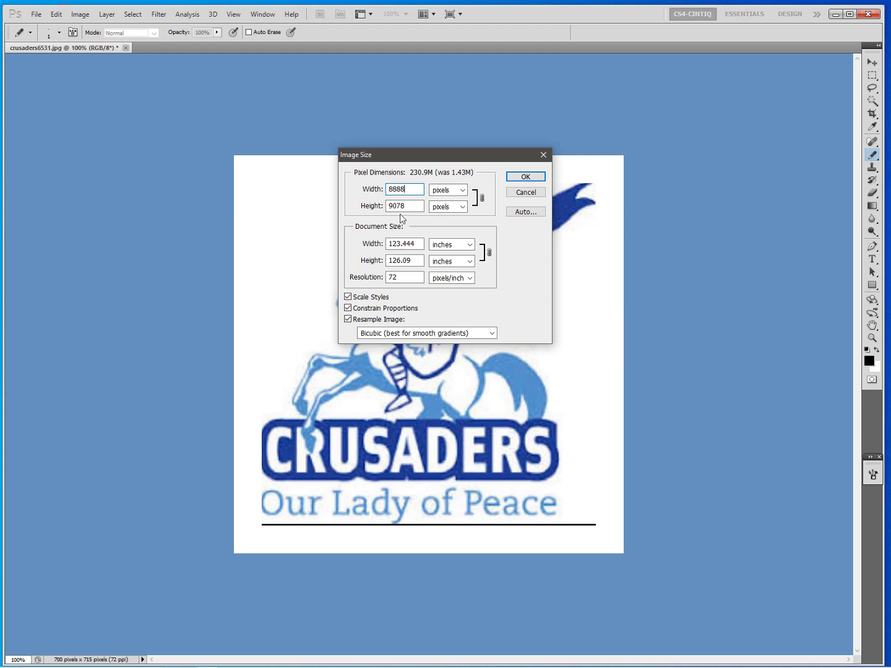
click(531, 176)
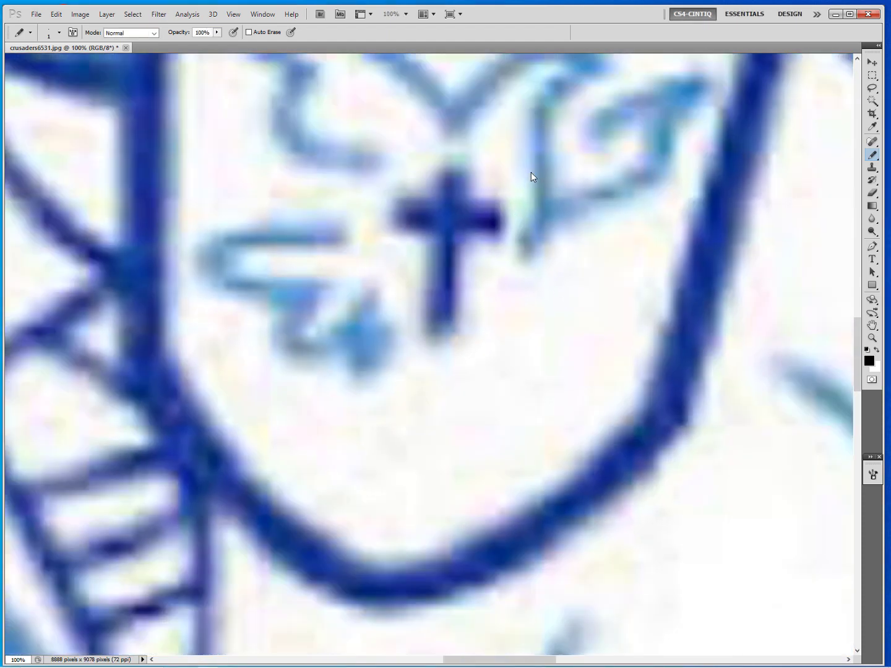
Step: Draw a U-shaped sample stroke in the lower part of the shield with the Pencil enlarged to 37 pixels
key(ctrl+0)
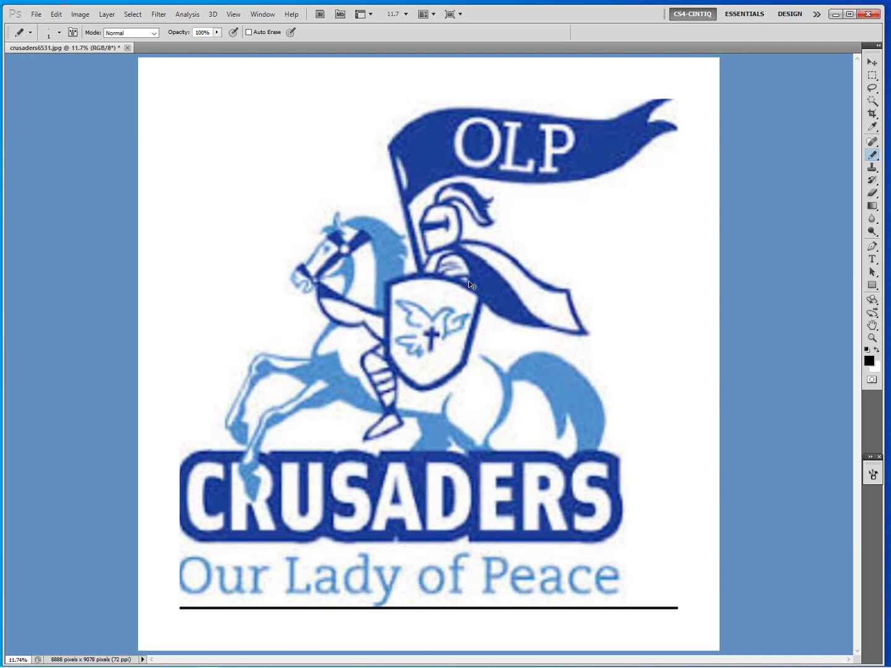
key(ctrl+plus)
key(ctrl+plus)
key(ctrl+plus)
key(ctrl+plus)
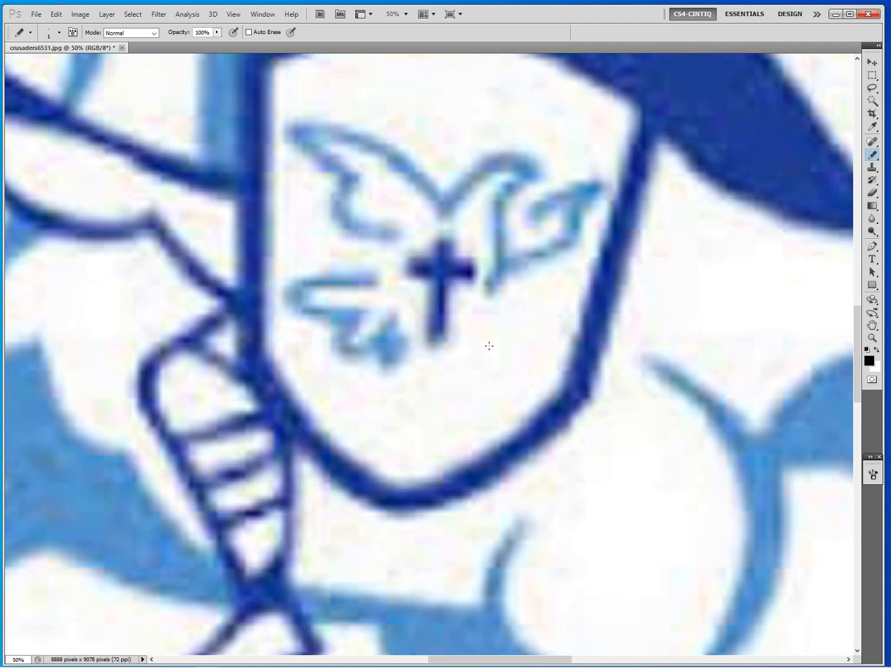
key(bracketright)
key(bracketright)
key(bracketright)
key(bracketright)
key(bracketright)
key(bracketright)
key(bracketright)
mouse_move(491, 323)
mouse_down()
mouse_move(485, 405)
mouse_move(489, 427)
mouse_move(502, 431)
mouse_move(527, 393)
mouse_move(536, 355)
mouse_up()
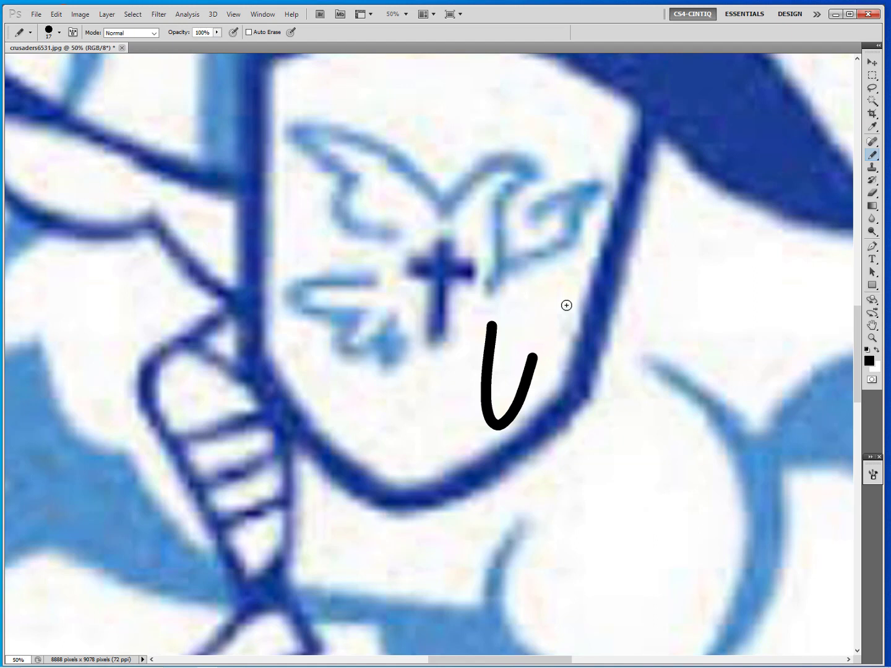
Step: Draw a thinner 19-pixel U beside the first one, and handwrite the labels 19, .025", 37 and .05" with an arrow at the thicker stroke
mouse_move(382, 368)
mouse_down()
mouse_move(381, 422)
mouse_move(394, 443)
mouse_move(422, 418)
mouse_move(429, 370)
mouse_up()
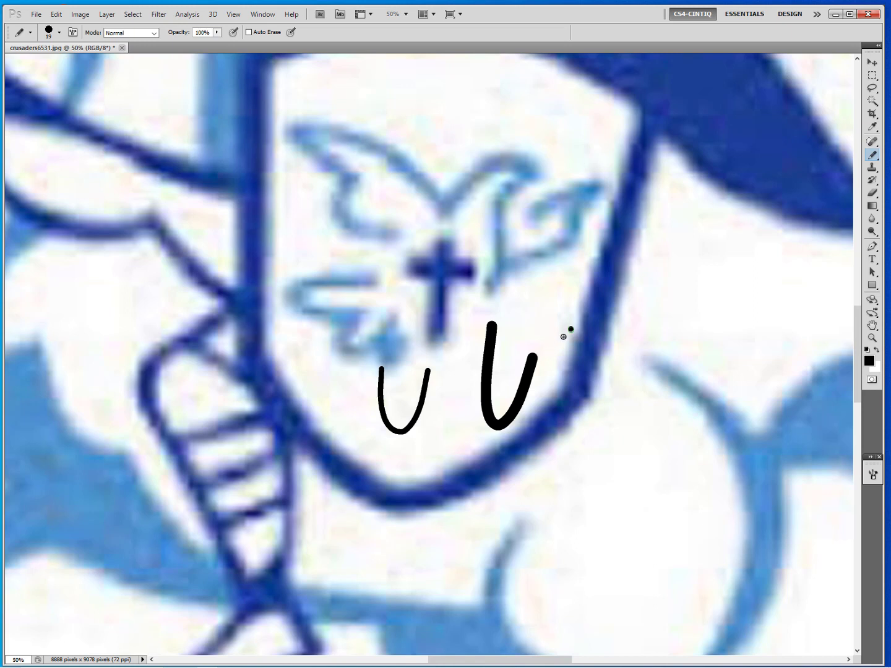
drag(572, 328, 546, 344)
mouse_move(382, 328)
mouse_down()
mouse_move(386, 353)
mouse_move(395, 324)
mouse_move(407, 324)
mouse_move(413, 346)
mouse_up()
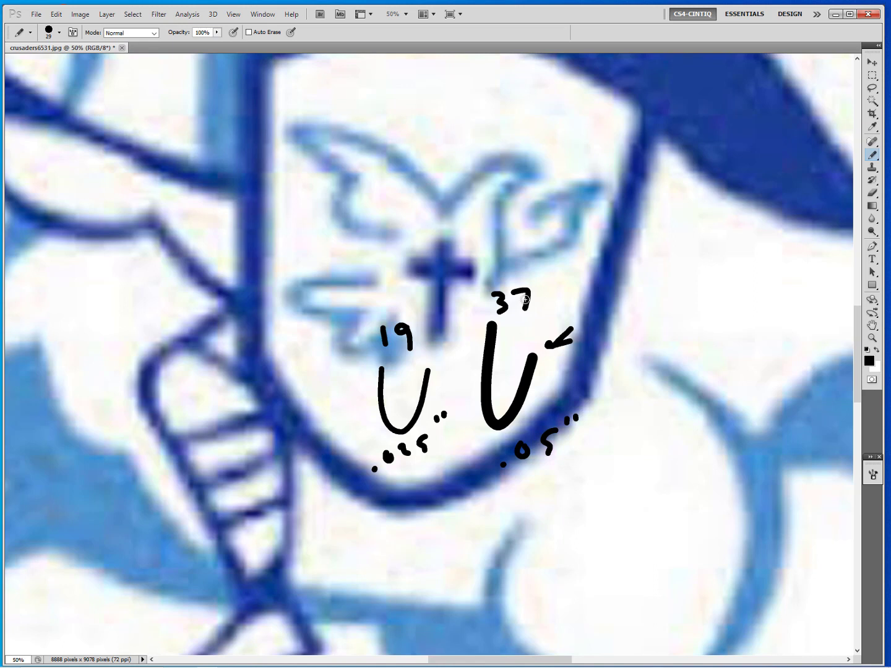
Step: Draw two heavier sample strokes with the Pencil at 75 and 95 pixels, one on each side of the labelled strokes
mouse_move(615, 322)
mouse_down()
mouse_move(626, 414)
mouse_move(660, 417)
mouse_move(710, 361)
mouse_up()
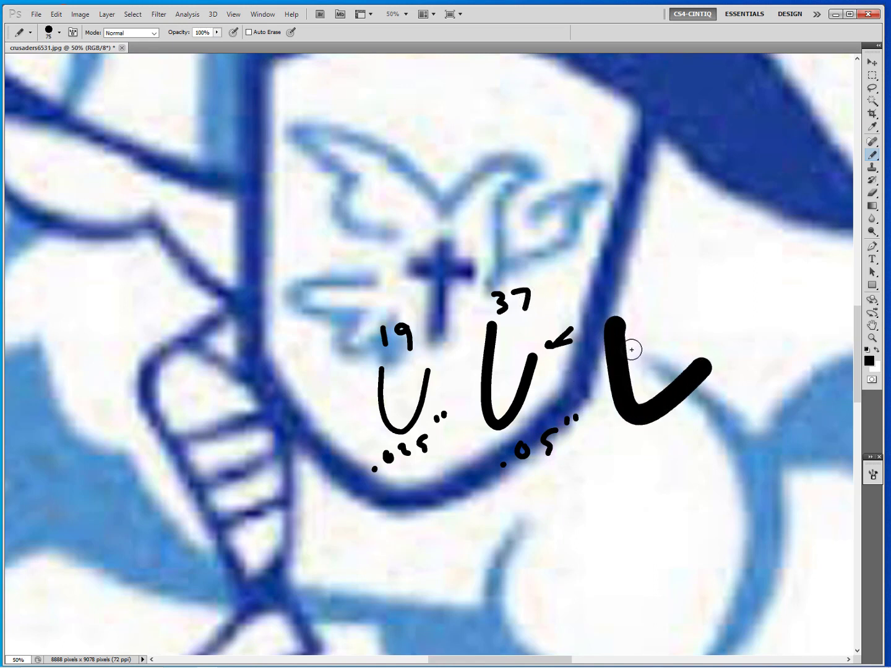
key(bracketright)
key(bracketright)
mouse_move(273, 381)
mouse_down()
mouse_move(299, 497)
mouse_move(314, 512)
mouse_move(457, 497)
mouse_up()
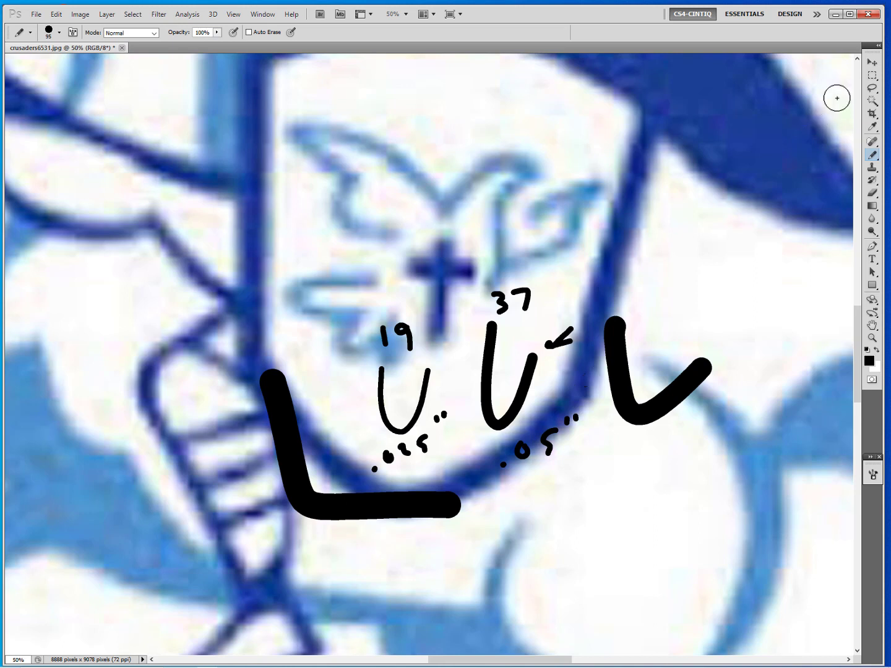
Step: Marquee-select the area with the sample strokes and handwritten labels and clear it
click(872, 75)
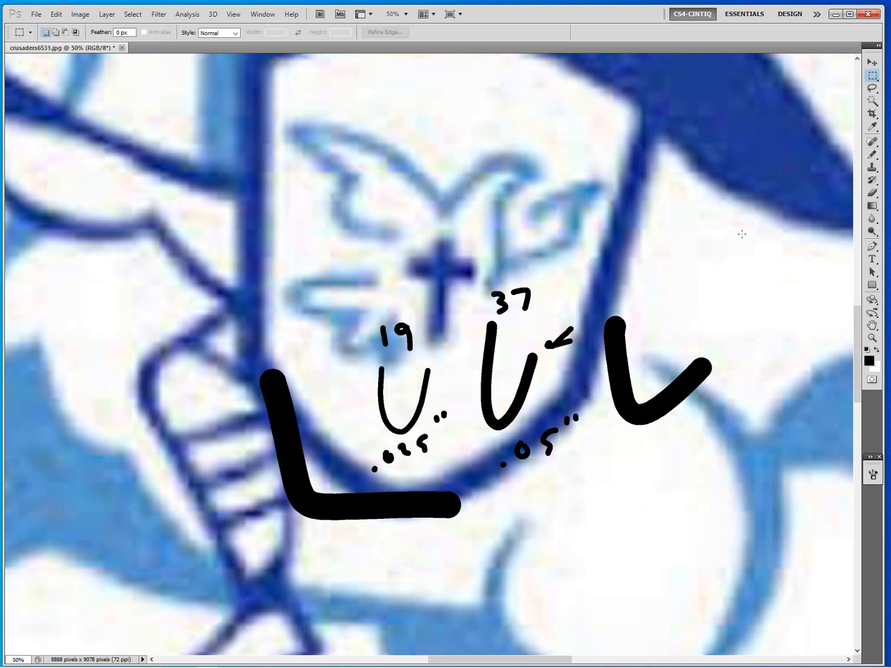
drag(648, 427, 208, 568)
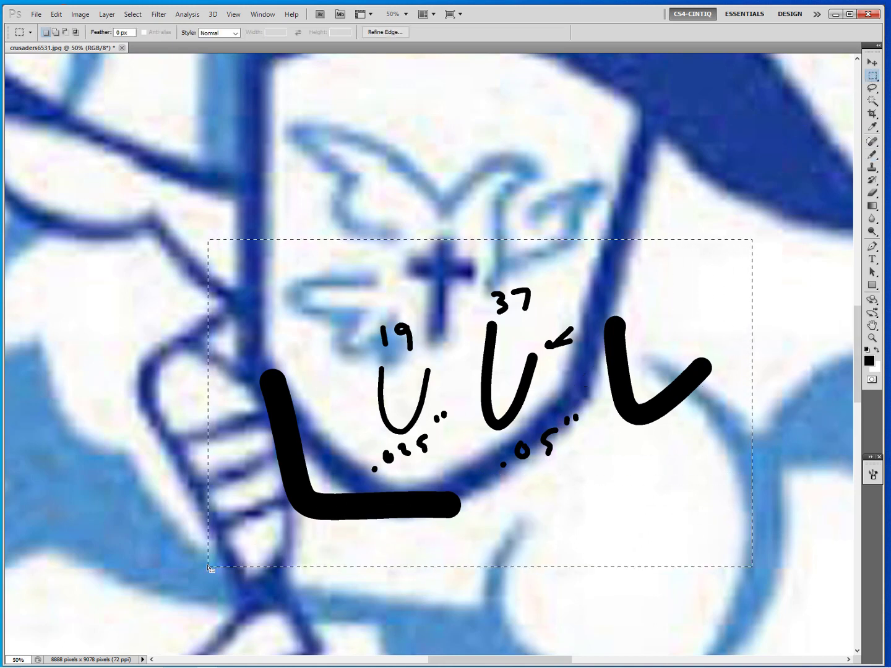
key(Delete)
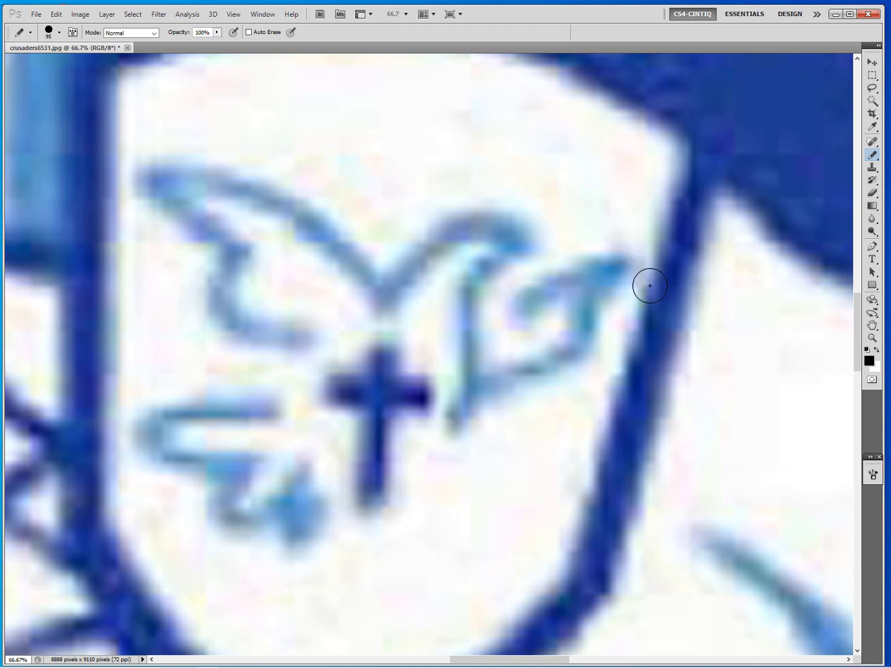
Step: Try tracing the dove's head, wings and tail feathers with the 95-pixel Pencil, and undo the strokes
mouse_move(530, 306)
mouse_down()
mouse_move(630, 251)
mouse_move(580, 286)
mouse_move(585, 344)
mouse_move(558, 374)
mouse_move(513, 383)
mouse_move(451, 417)
mouse_move(474, 357)
mouse_move(463, 284)
mouse_move(480, 259)
mouse_move(529, 248)
mouse_move(509, 217)
mouse_move(476, 204)
mouse_move(426, 217)
mouse_move(380, 289)
mouse_move(302, 213)
mouse_move(199, 172)
mouse_move(153, 178)
mouse_move(174, 222)
mouse_move(244, 263)
mouse_move(223, 286)
mouse_move(218, 314)
mouse_move(229, 334)
mouse_move(308, 342)
mouse_up()
mouse_move(247, 411)
mouse_down()
mouse_move(183, 411)
mouse_move(149, 431)
mouse_move(147, 457)
mouse_move(176, 479)
mouse_move(236, 473)
mouse_move(218, 525)
mouse_move(231, 548)
mouse_move(262, 544)
mouse_move(293, 517)
mouse_move(292, 551)
mouse_move(318, 571)
mouse_move(340, 559)
mouse_move(366, 466)
mouse_up()
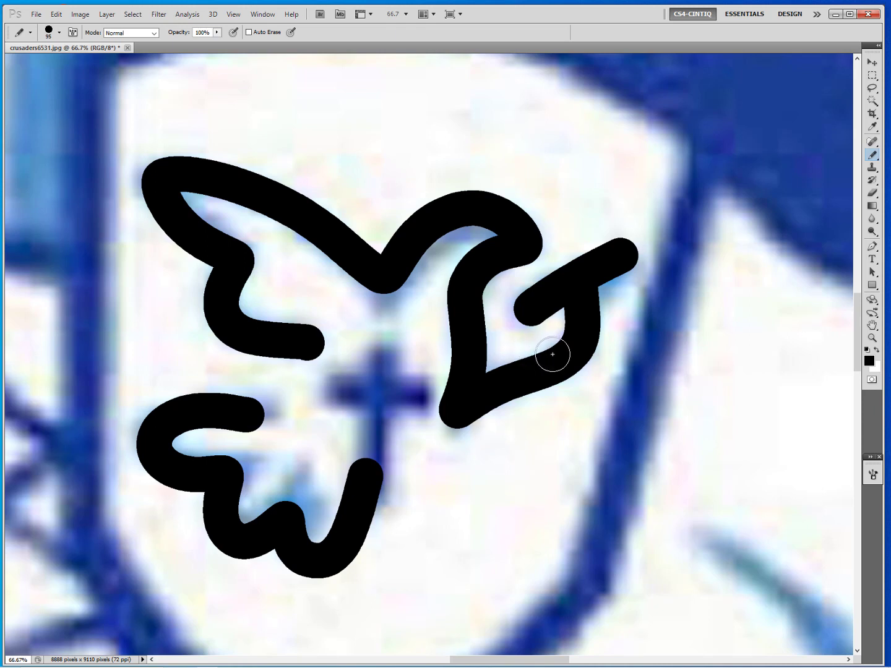
key(ctrl+z)
key(ctrl+alt+z)
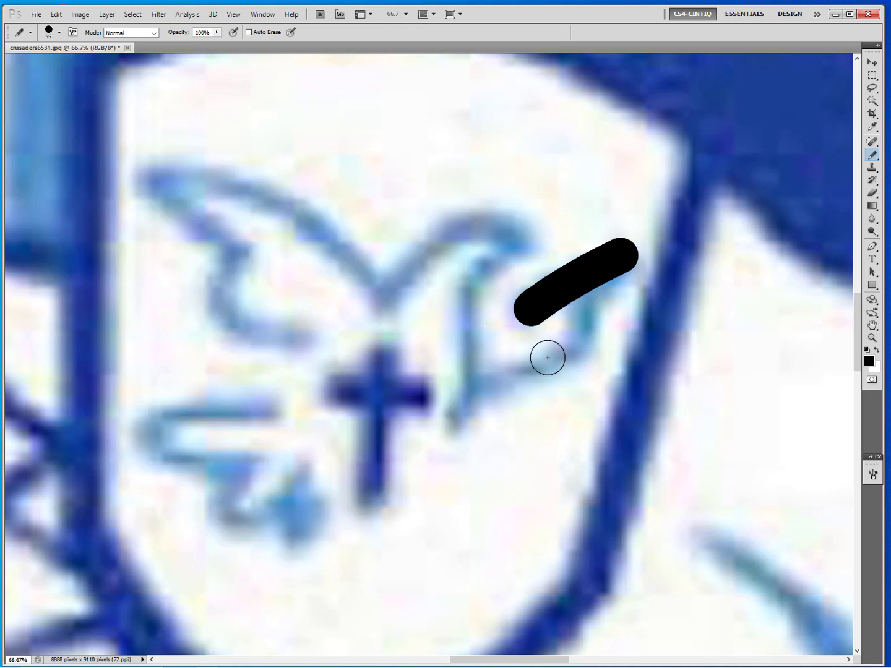
key(ctrl+alt+z)
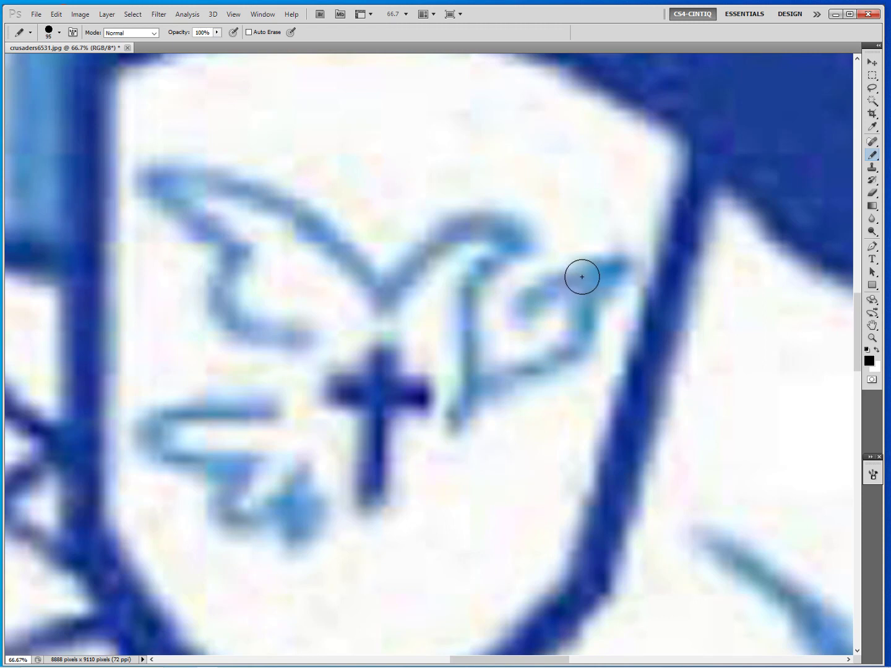
Step: Retrace the dove's head, wings and tail feathers on the shield with a 47-pixel black Pencil
key([)
mouse_move(531, 310)
mouse_down()
mouse_move(608, 260)
mouse_move(578, 282)
mouse_move(577, 347)
mouse_move(470, 397)
mouse_move(480, 346)
mouse_move(472, 293)
mouse_move(520, 245)
mouse_move(539, 245)
mouse_move(481, 213)
mouse_move(442, 222)
mouse_move(381, 295)
mouse_move(340, 237)
mouse_move(300, 208)
mouse_move(224, 178)
mouse_move(152, 179)
mouse_move(171, 220)
mouse_move(236, 252)
mouse_move(213, 305)
mouse_move(233, 336)
mouse_move(280, 350)
mouse_move(314, 345)
mouse_up()
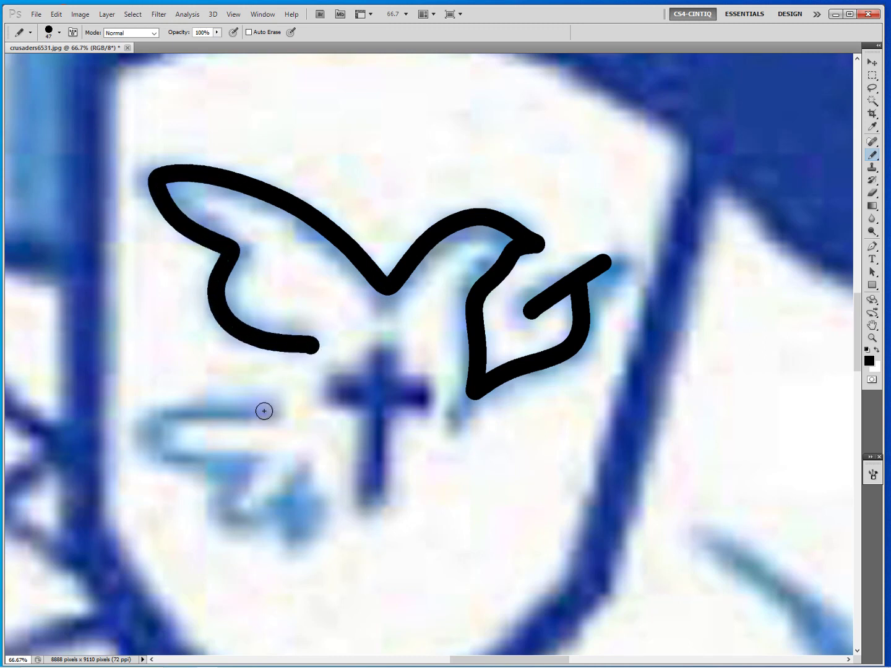
mouse_move(265, 411)
mouse_down()
mouse_move(165, 415)
mouse_move(156, 439)
mouse_move(173, 465)
mouse_move(237, 464)
mouse_move(215, 506)
mouse_move(235, 533)
mouse_move(274, 513)
mouse_move(284, 496)
mouse_move(282, 519)
mouse_move(297, 552)
mouse_move(331, 526)
mouse_move(340, 473)
mouse_up()
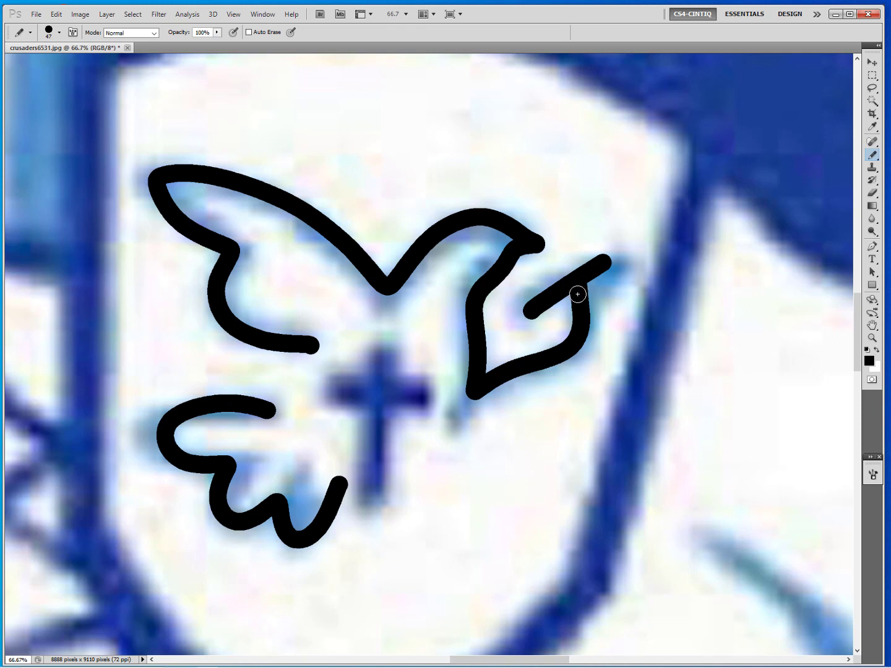
Step: Select the black dove and tail-feather strokes with the Magic Wand and smooth the selection
key(w)
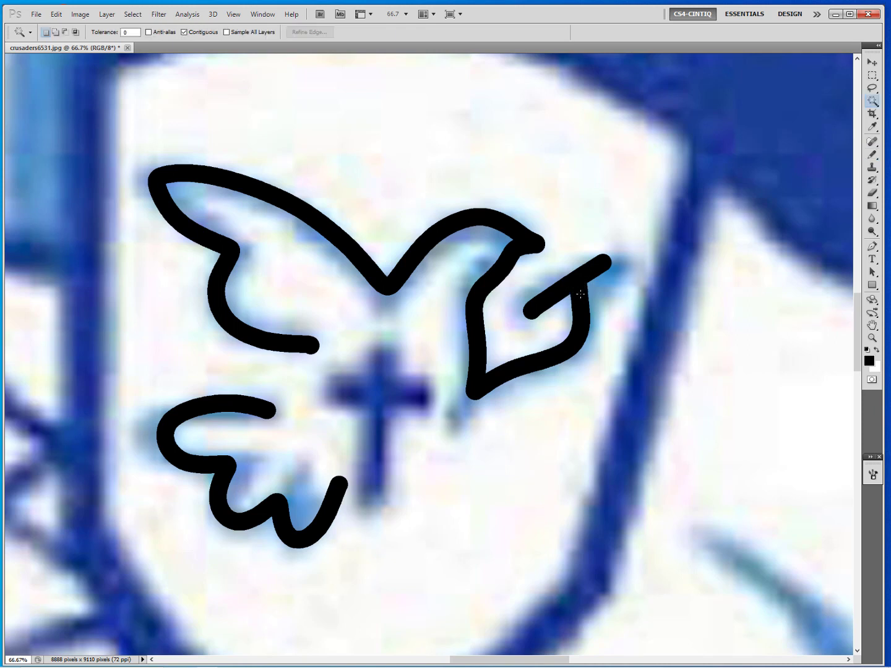
click(580, 294)
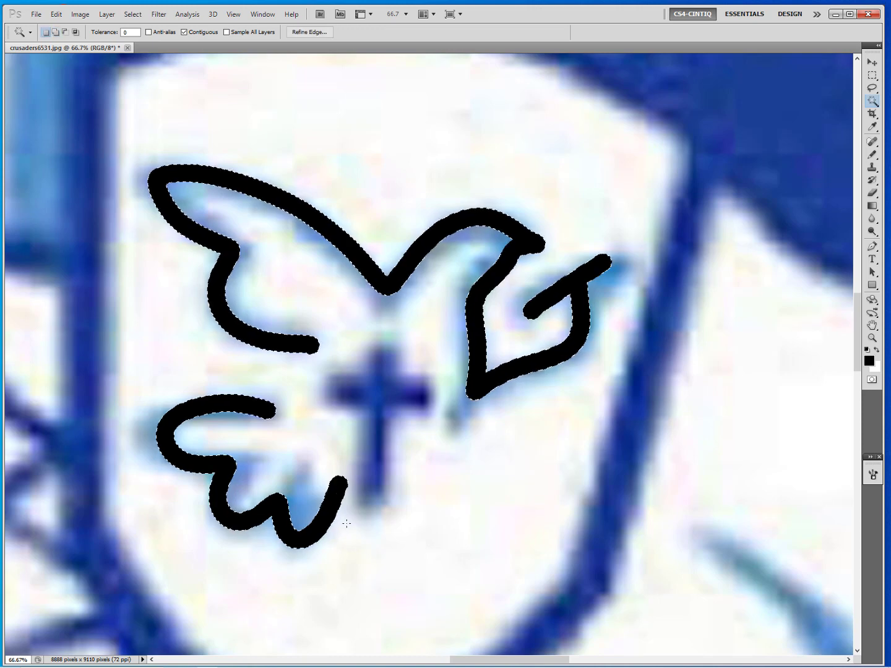
click(135, 15)
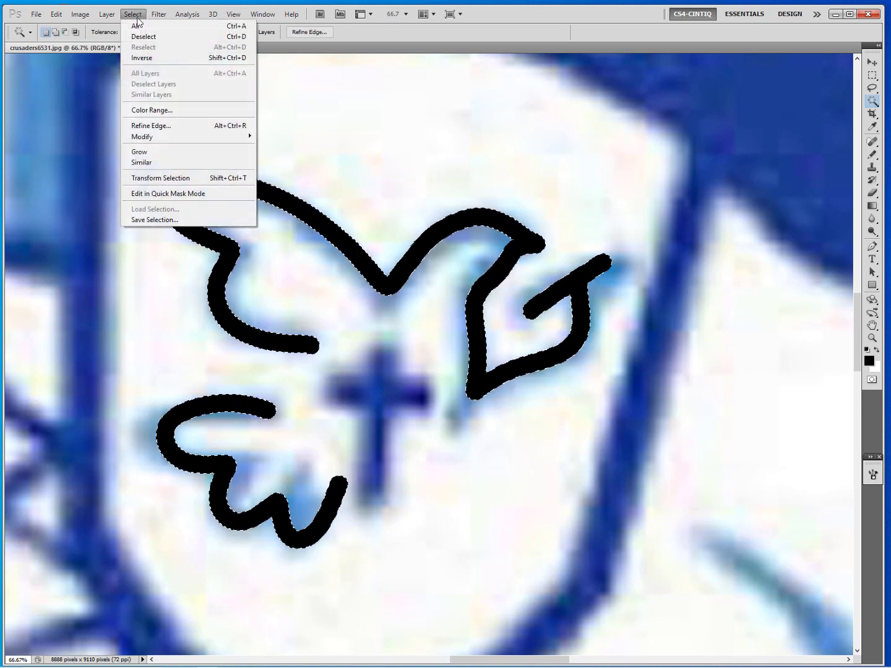
mouse_move(239, 133)
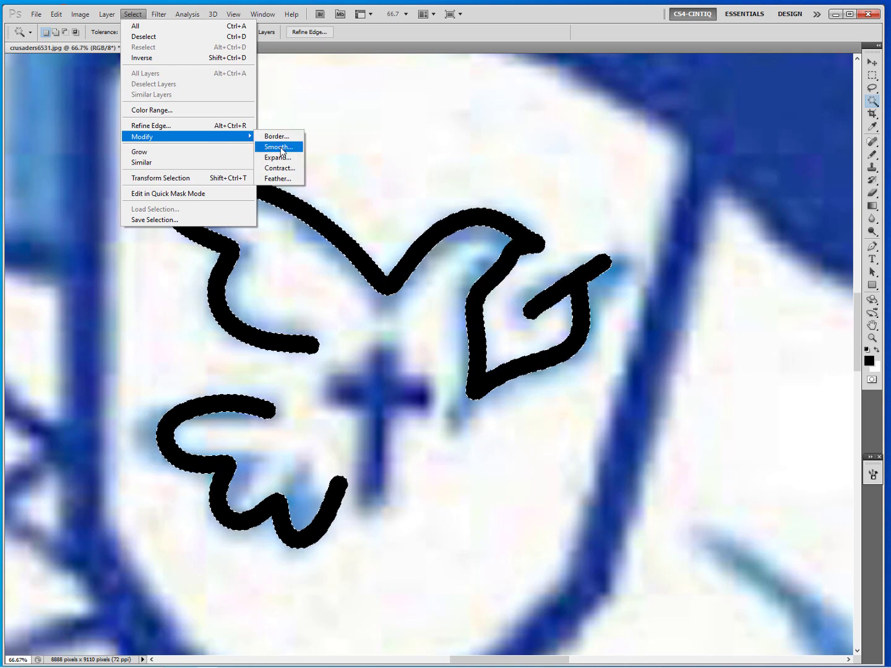
click(279, 147)
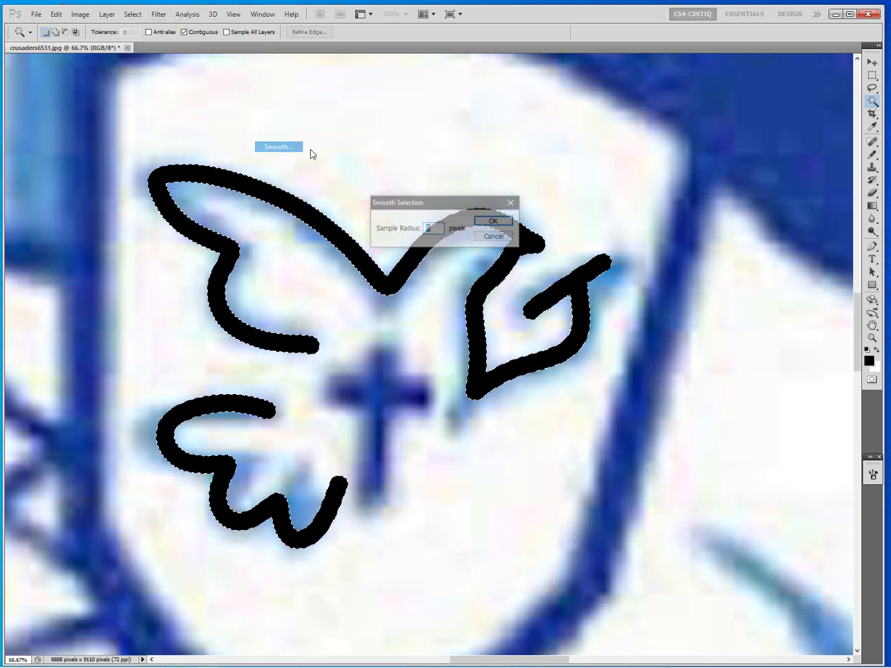
click(505, 223)
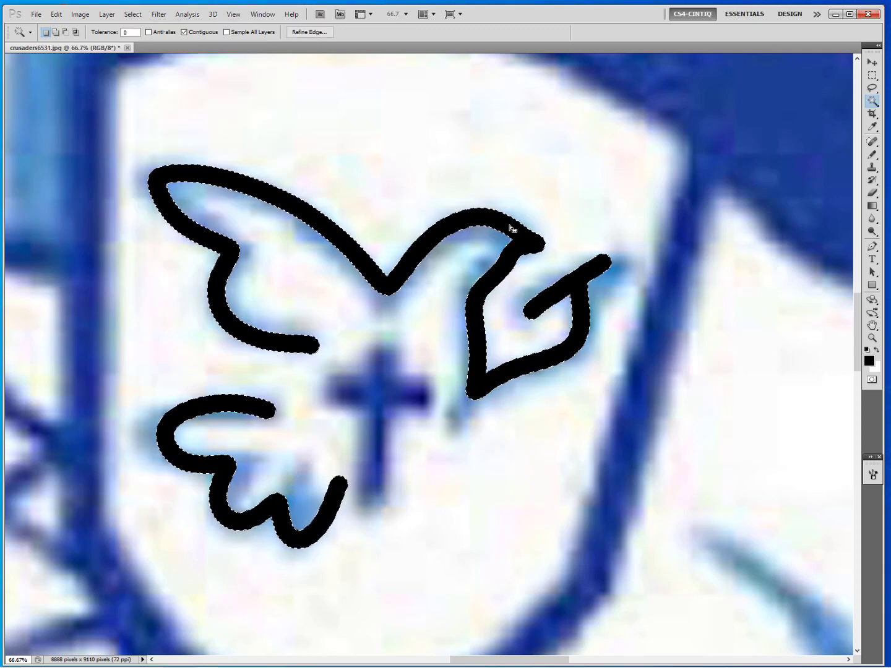
Step: Fill the smoothed dove and tail-feather selection with the black foreground color
click(56, 13)
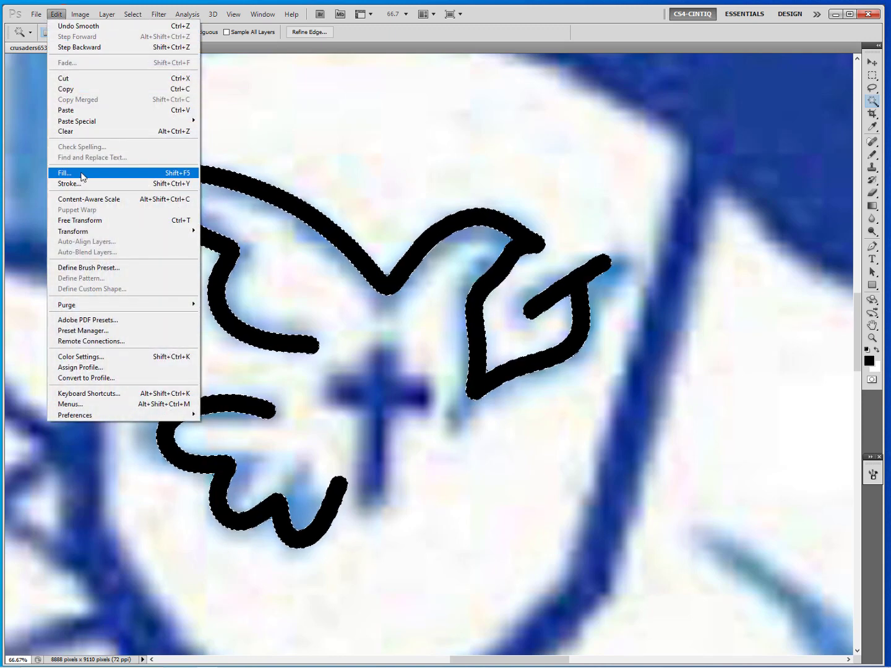
click(81, 175)
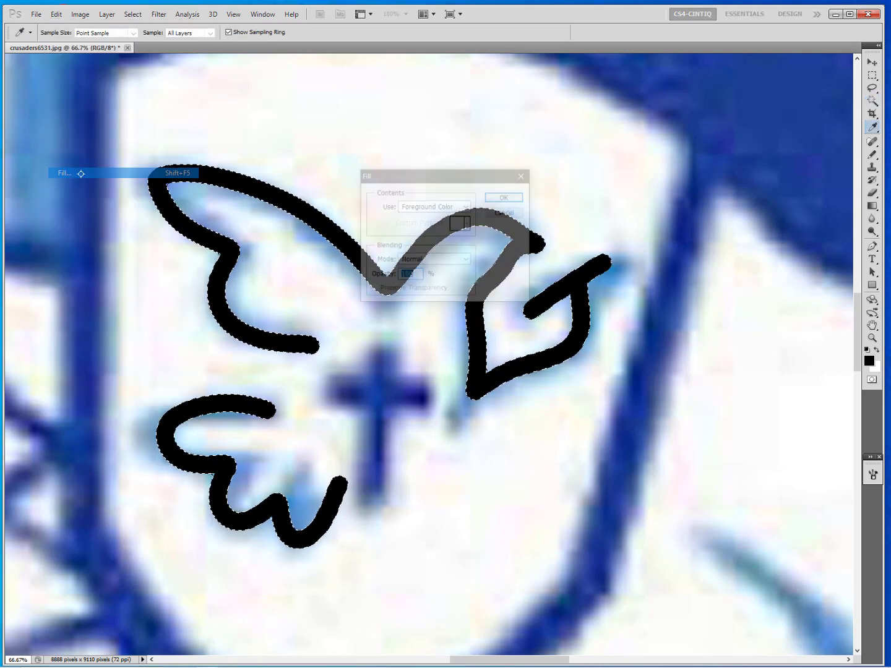
click(507, 197)
key(w)
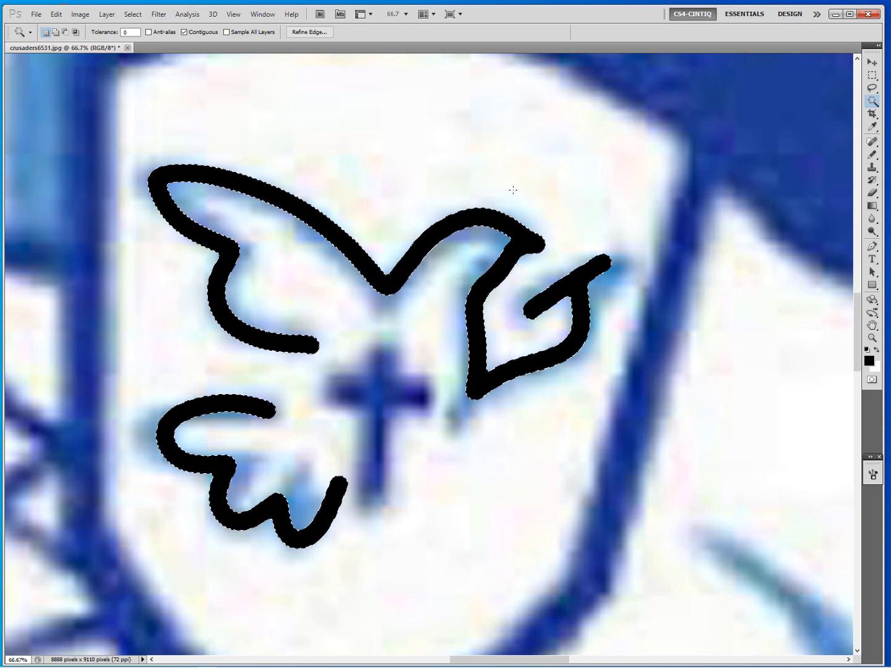
Step: Invert the selection, fill everything around the black dove lines with white, and deselect
click(133, 14)
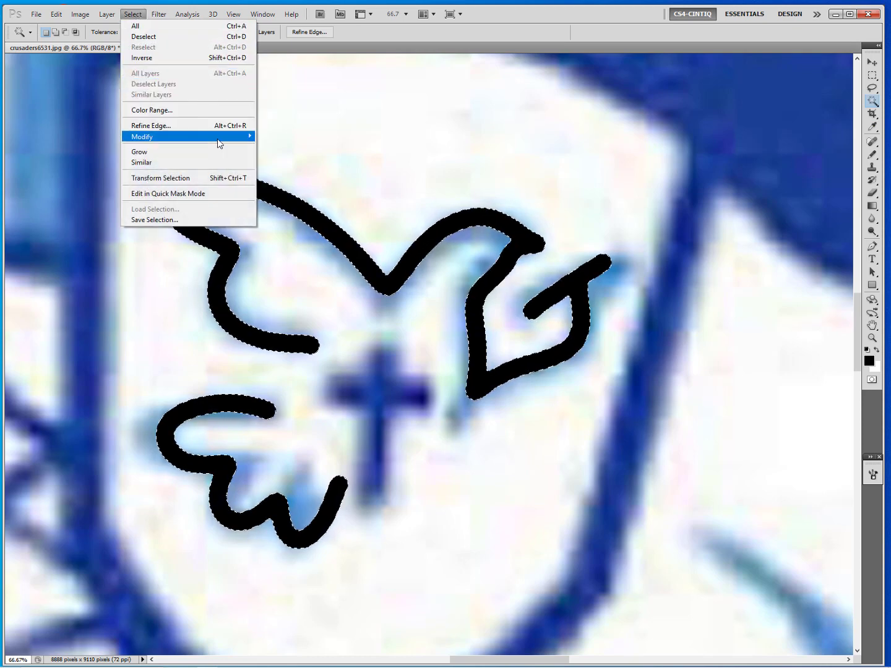
click(244, 60)
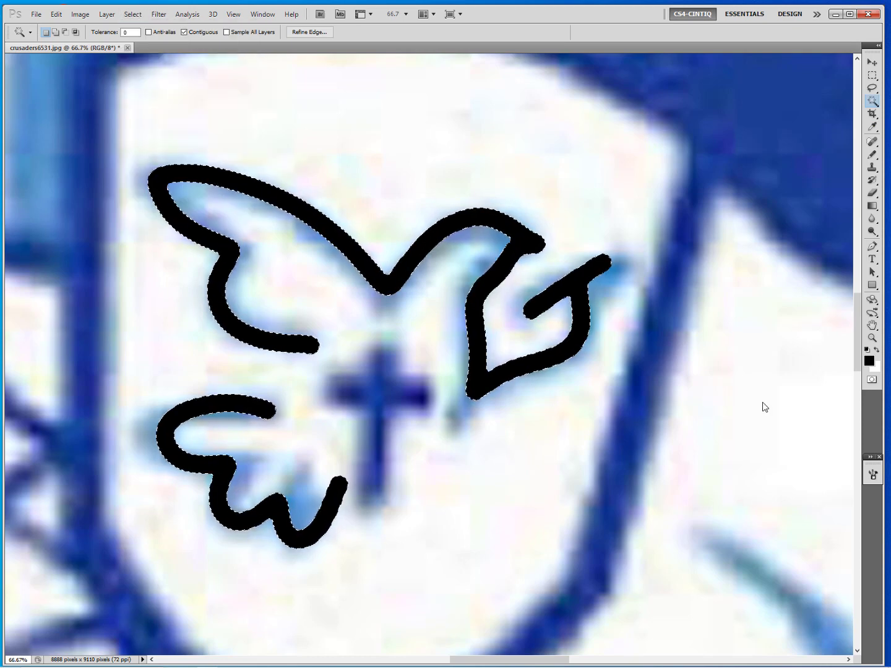
key(ctrl+BackSpace)
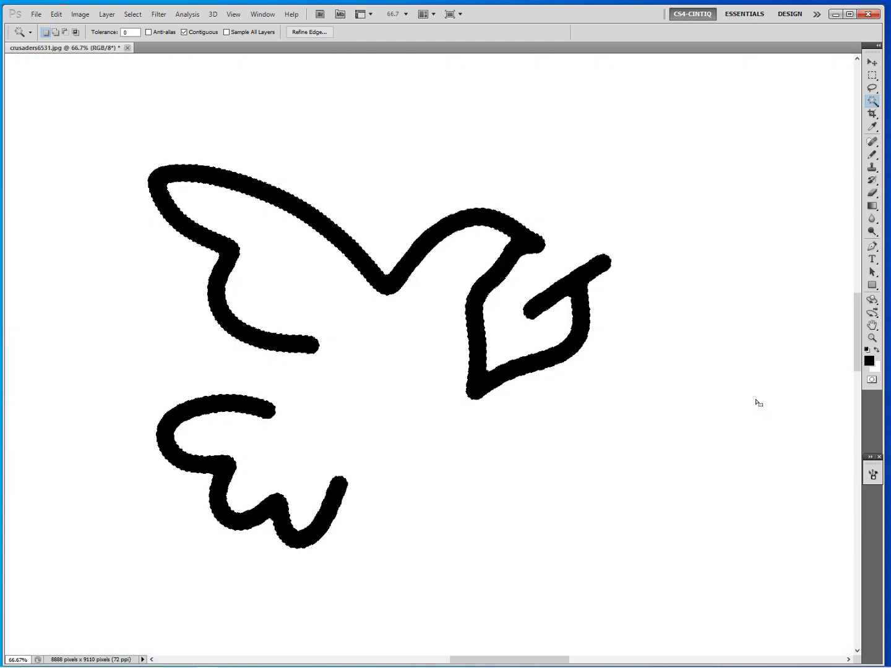
key(ctrl+d)
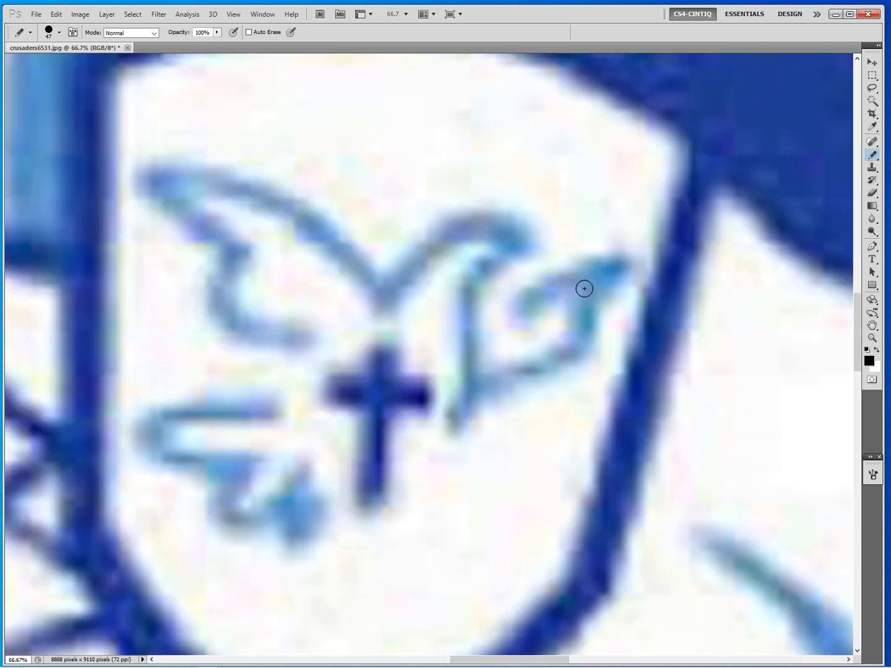
Step: Try a black Pencil trace of the dove's front wing directly on the logo, paint over it in white, and undo all the strokes
mouse_move(526, 307)
mouse_down()
mouse_move(609, 257)
mouse_move(580, 277)
mouse_move(585, 315)
mouse_move(573, 344)
mouse_move(551, 351)
mouse_up()
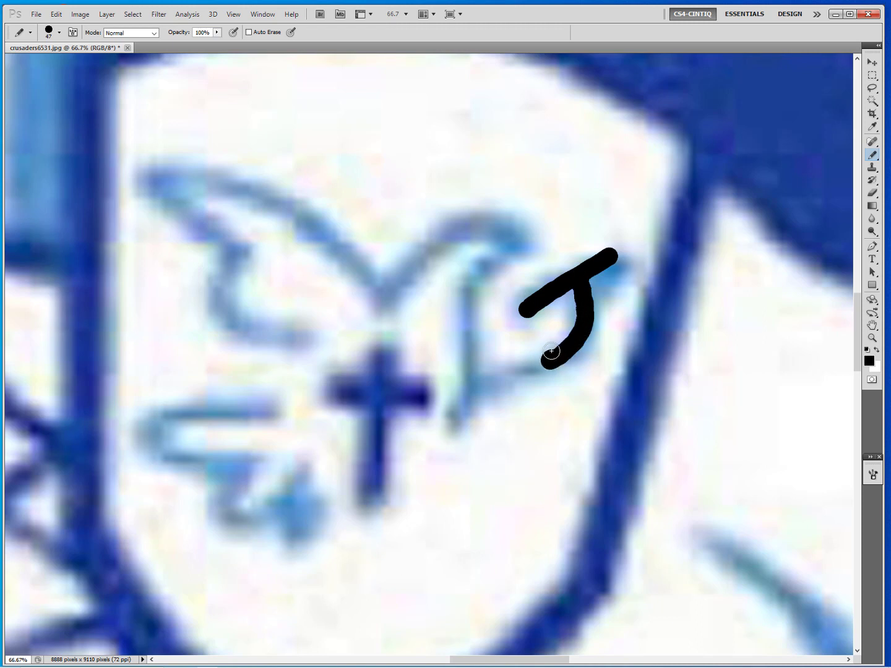
mouse_move(563, 259)
mouse_down()
mouse_move(611, 349)
mouse_move(578, 258)
mouse_move(595, 295)
mouse_move(596, 243)
mouse_move(610, 274)
mouse_move(612, 264)
mouse_move(586, 334)
mouse_move(541, 381)
mouse_move(581, 310)
mouse_move(577, 280)
mouse_move(513, 324)
mouse_move(596, 259)
mouse_up()
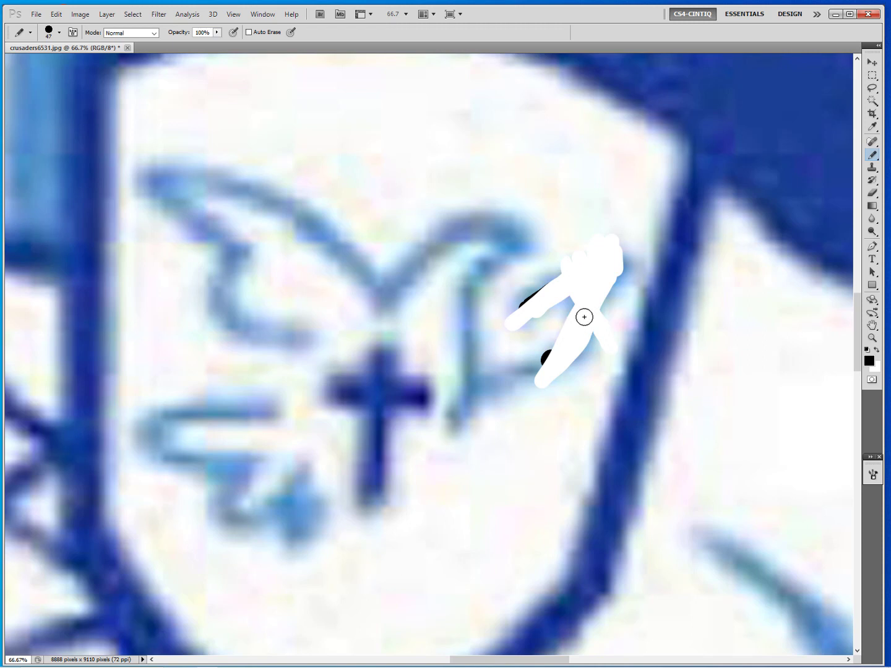
key(ctrl+z)
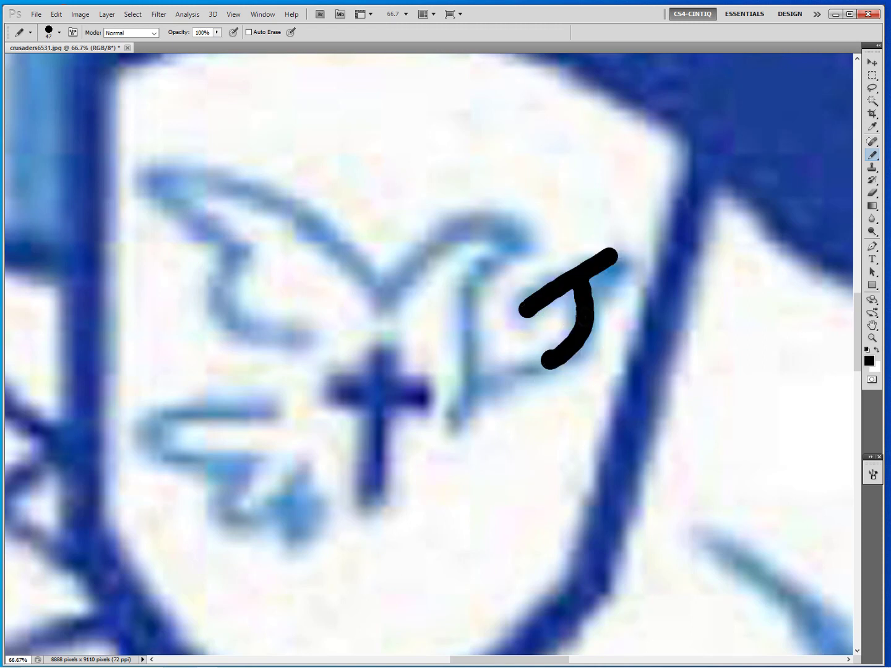
key(ctrl+alt+z)
key(ctrl+alt+z)
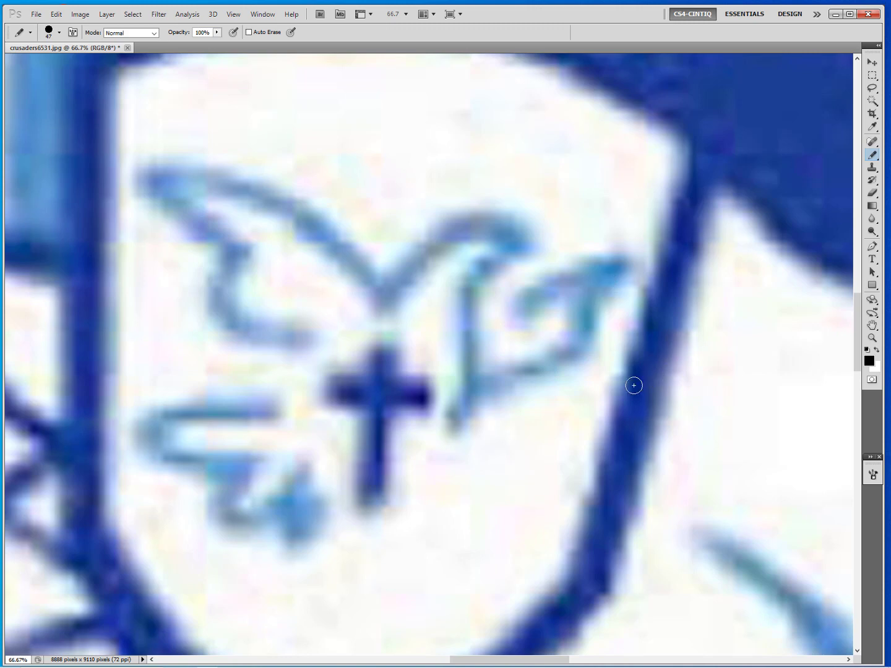
Step: Create a new blank layer above the logo background for tracing
scroll(629, 313, down, 6)
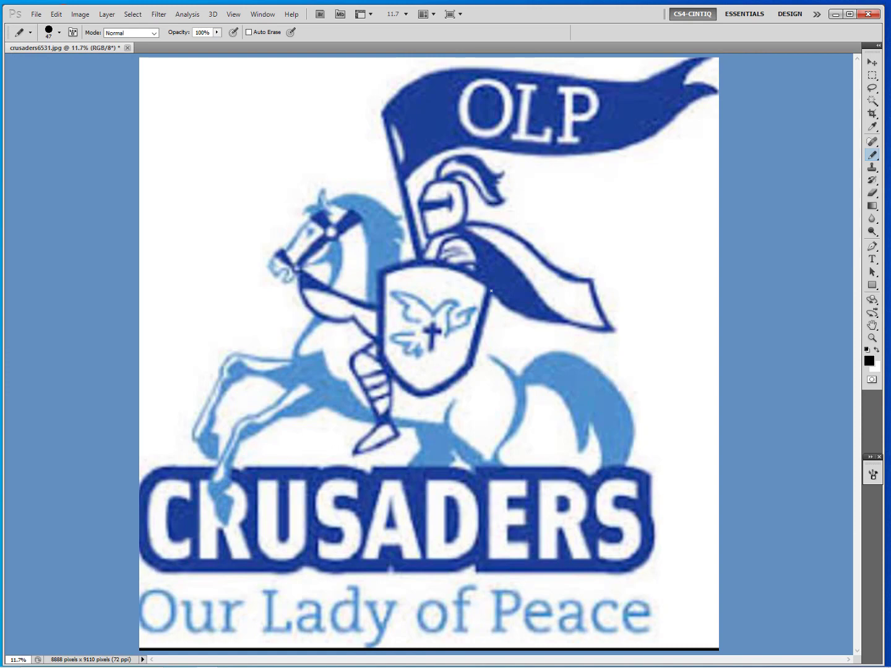
click(106, 14)
mouse_move(113, 26)
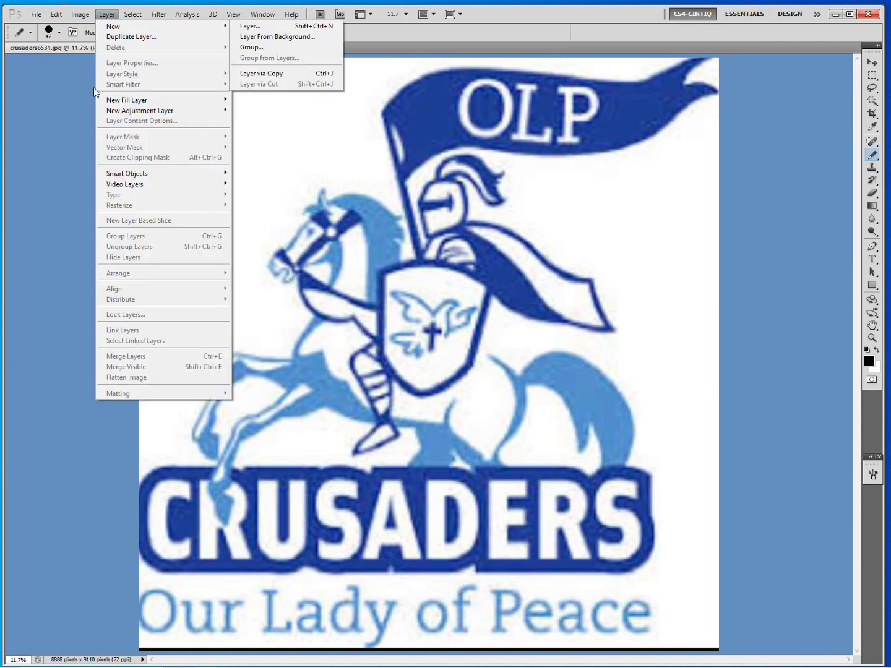
key(ctrl+j)
key(ctrl+plus)
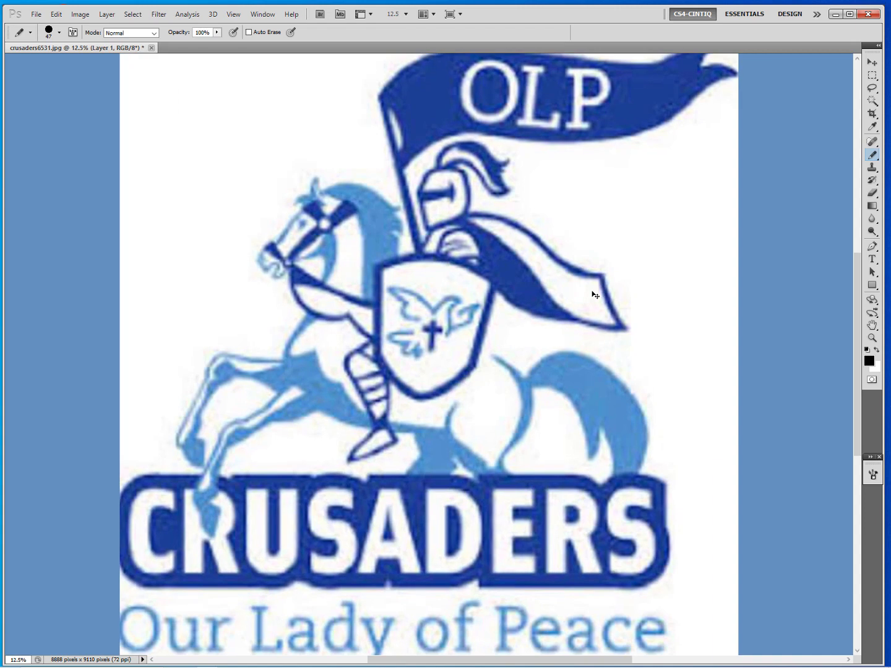
Step: Try a short black 47-pixel Pencil stroke along the right edge of the shield on the new layer
scroll(593, 295, up, 5)
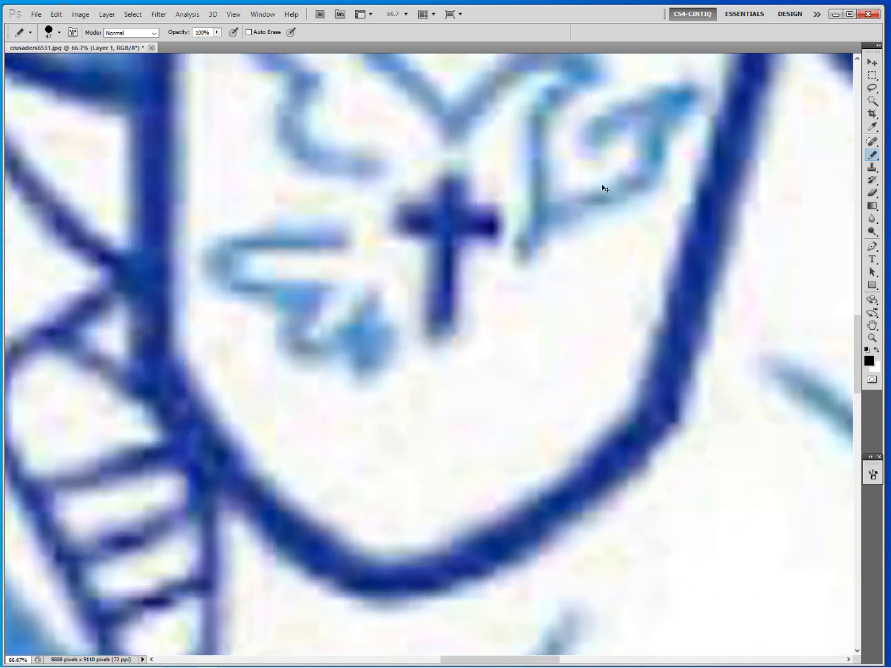
mouse_move(588, 145)
mouse_down()
mouse_move(649, 104)
mouse_move(656, 121)
mouse_move(638, 169)
mouse_move(598, 217)
mouse_move(622, 170)
mouse_move(650, 144)
mouse_move(618, 209)
mouse_move(624, 178)
mouse_move(657, 122)
mouse_move(639, 119)
mouse_move(596, 150)
mouse_move(601, 134)
mouse_move(636, 104)
mouse_move(637, 131)
mouse_move(654, 120)
mouse_move(601, 210)
mouse_move(615, 132)
mouse_move(592, 129)
mouse_move(606, 145)
mouse_up()
drag(719, 183, 683, 308)
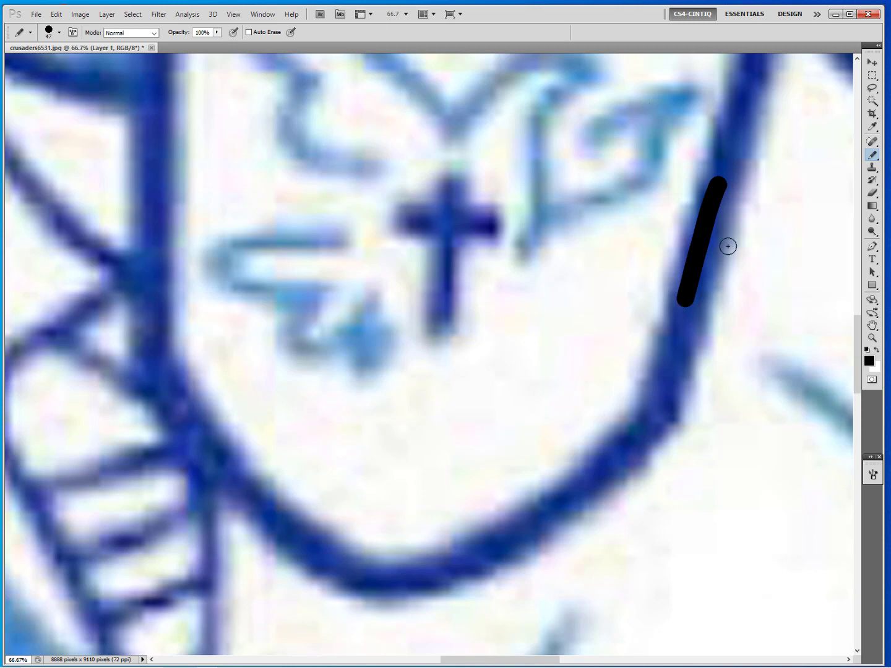
key(ctrl+0)
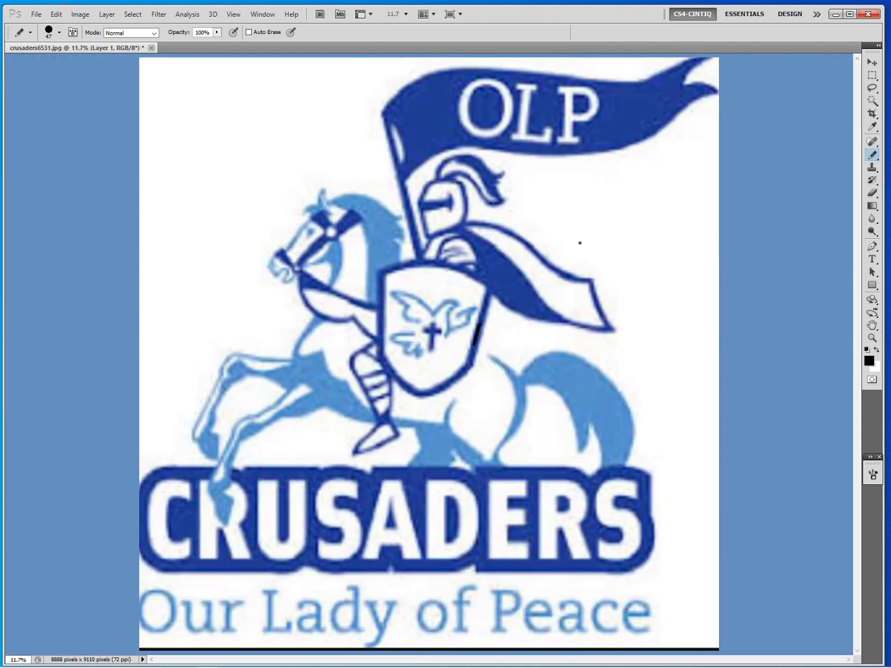
Step: Lighten the Background layer's logo with Levels by setting the black output level to 157
key(alt+bracketleft)
click(80, 13)
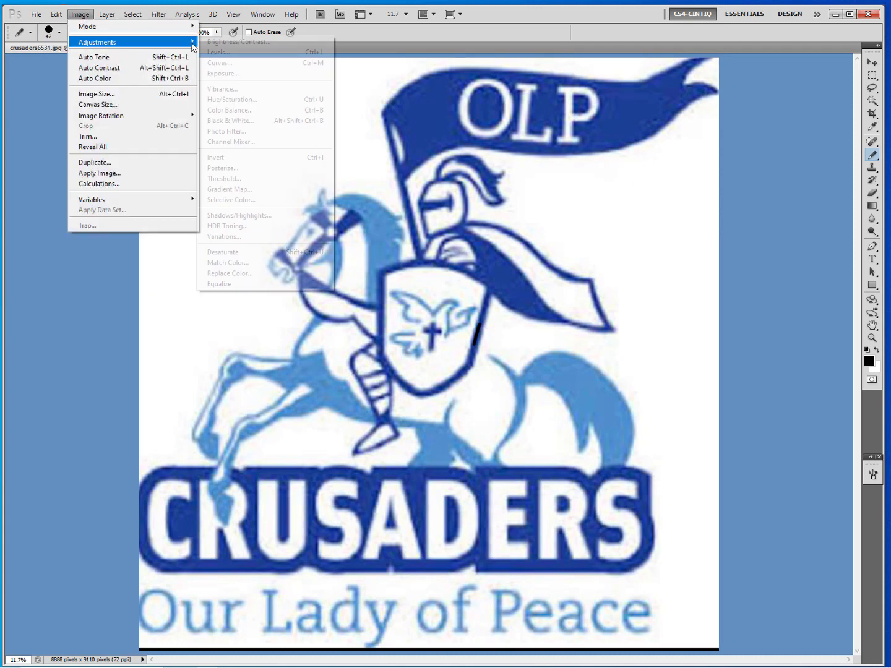
click(214, 53)
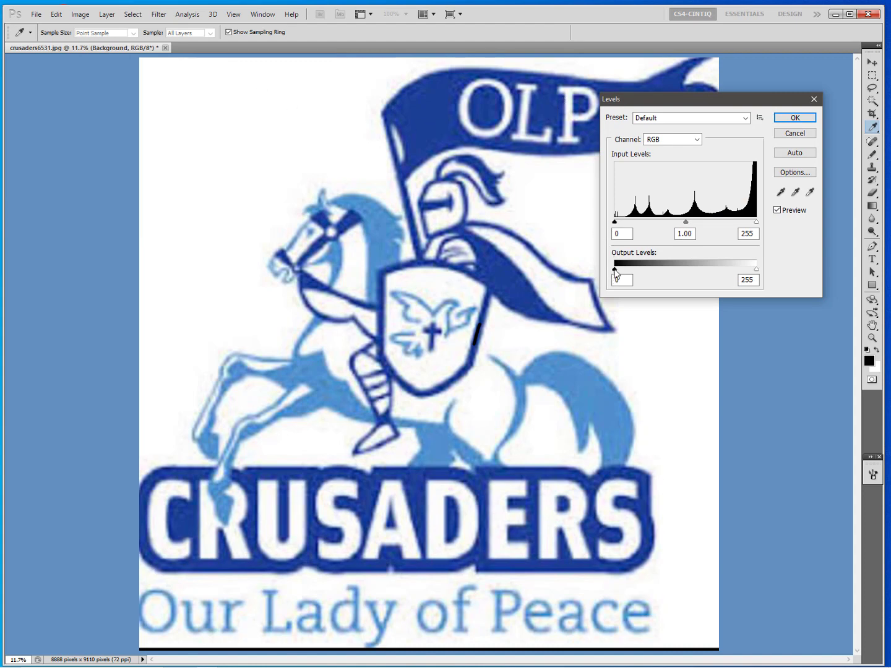
drag(616, 273, 699, 280)
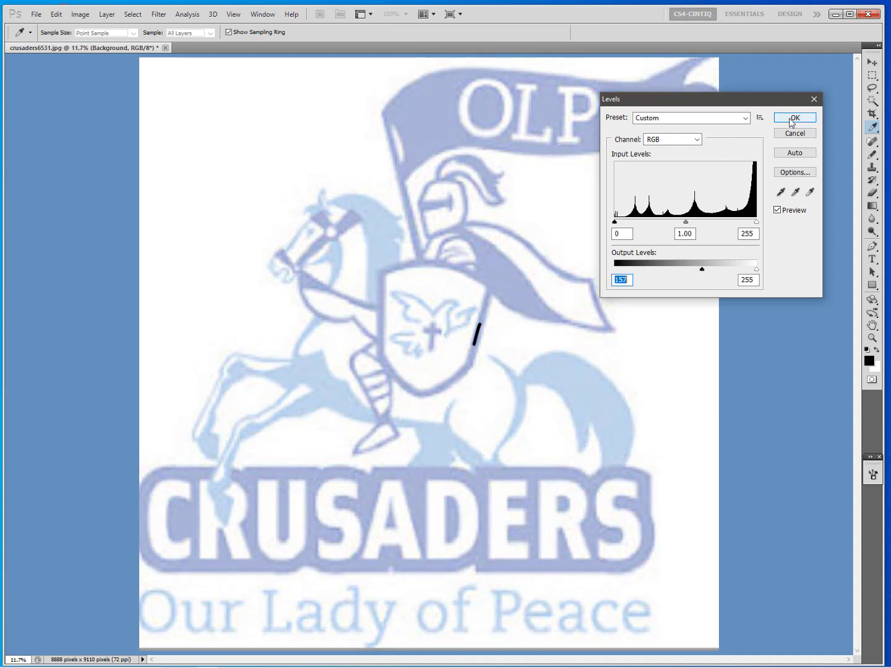
click(794, 118)
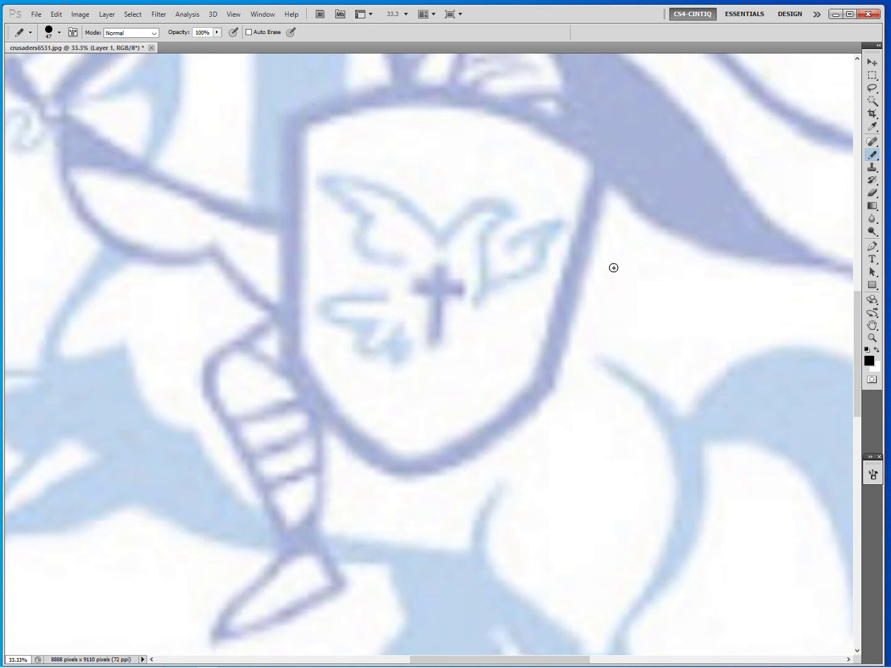
Step: Trace the dove's front wing on Layer 1 with the 47-pixel black Pencil over the faded logo
mouse_move(514, 243)
mouse_down()
mouse_move(555, 221)
mouse_move(539, 232)
mouse_move(538, 270)
mouse_move(481, 289)
mouse_up()
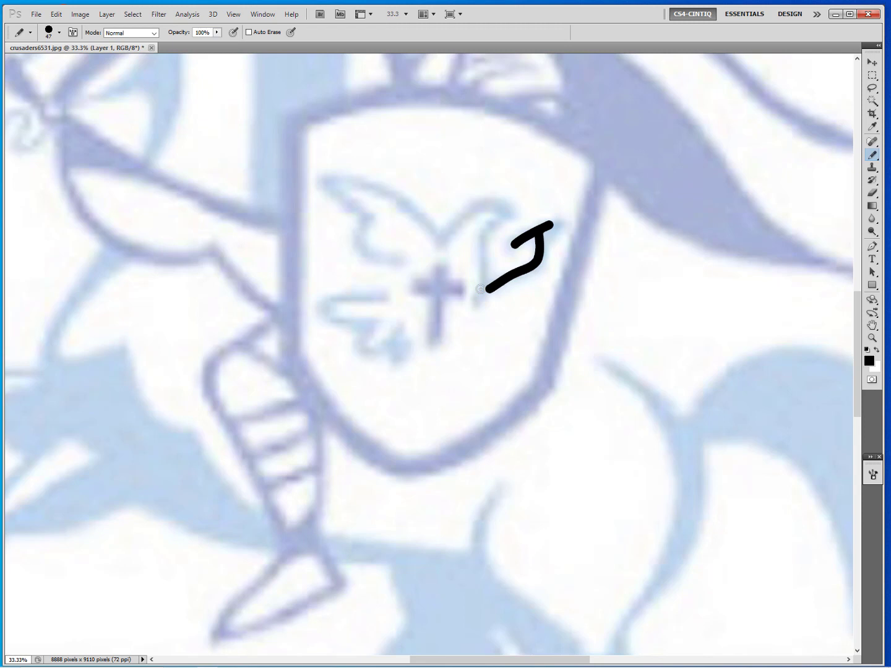
key(ctrl+0)
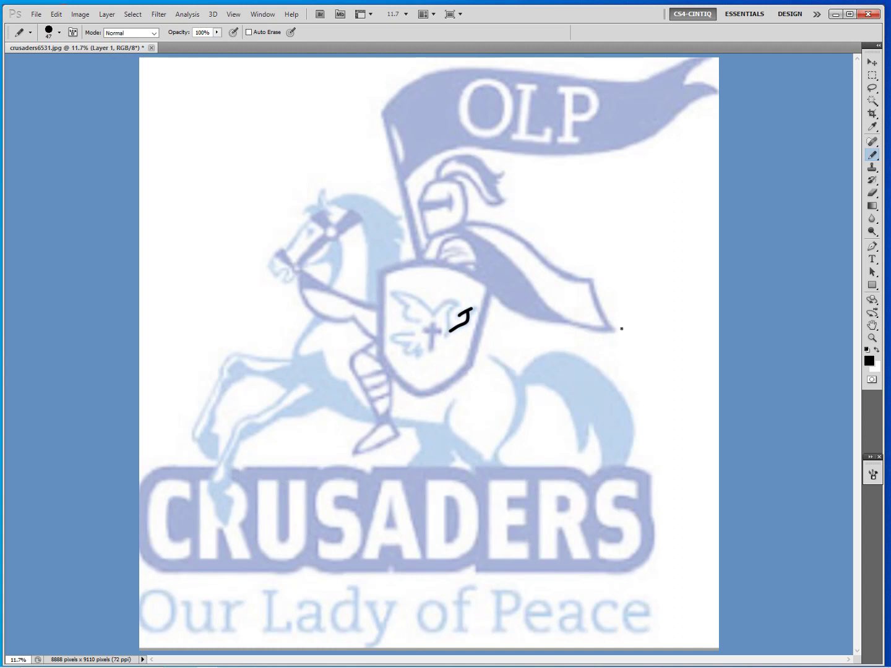
Step: Fill the whole of Layer 1 with white, covering the faded logo, and clear the selection
key(ctrl+a)
key(x)
key(alt+BackSpace)
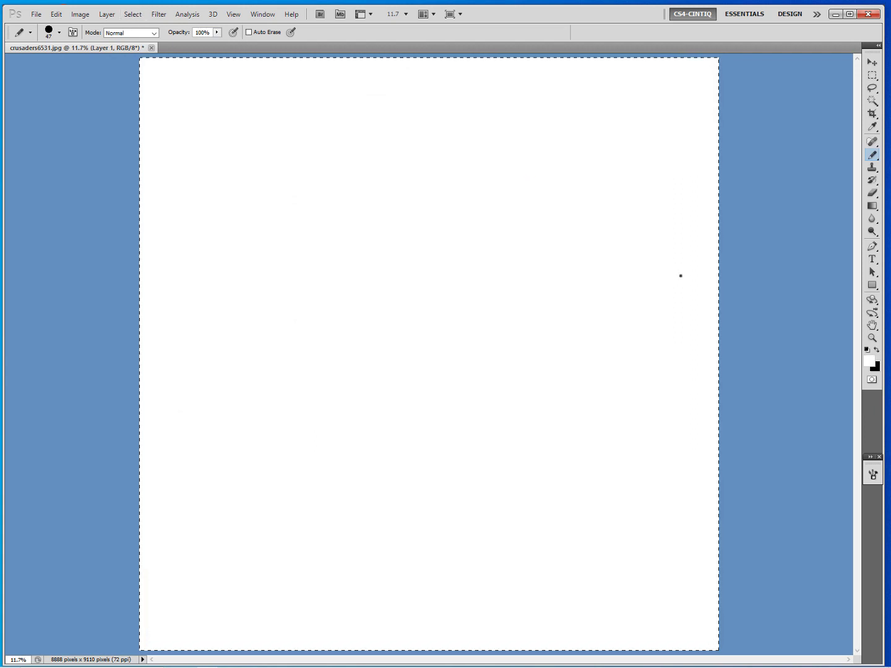
key(ctrl+d)
Step: Add a new layer named Layer 2 above the white layer and draw a wavy black test stroke beside the shield
key(ctrl+shift+n)
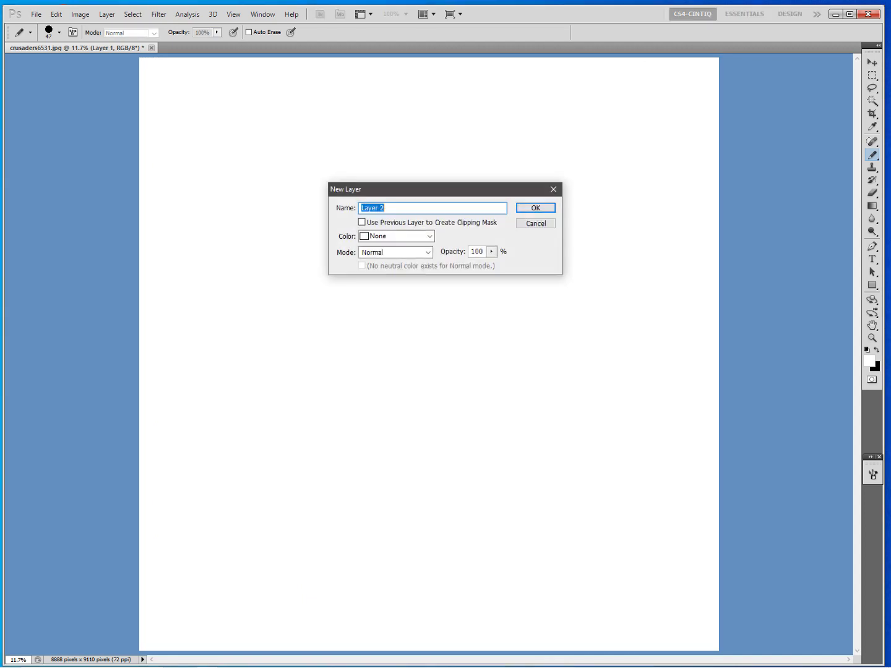
click(523, 207)
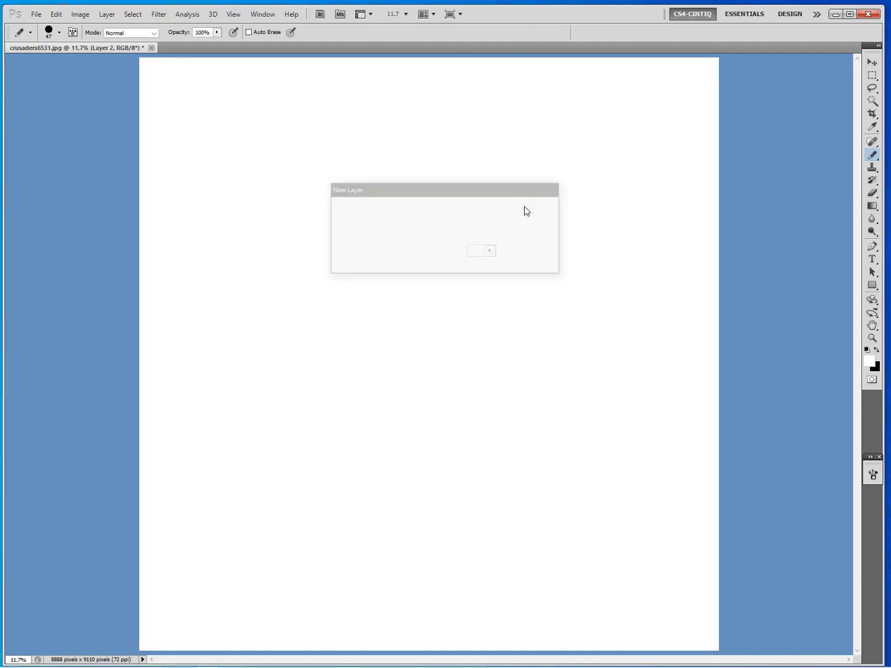
mouse_move(459, 364)
mouse_down()
mouse_move(471, 337)
mouse_move(484, 354)
mouse_move(480, 389)
mouse_move(498, 373)
mouse_move(493, 331)
mouse_move(513, 300)
mouse_move(542, 313)
mouse_move(488, 270)
mouse_up()
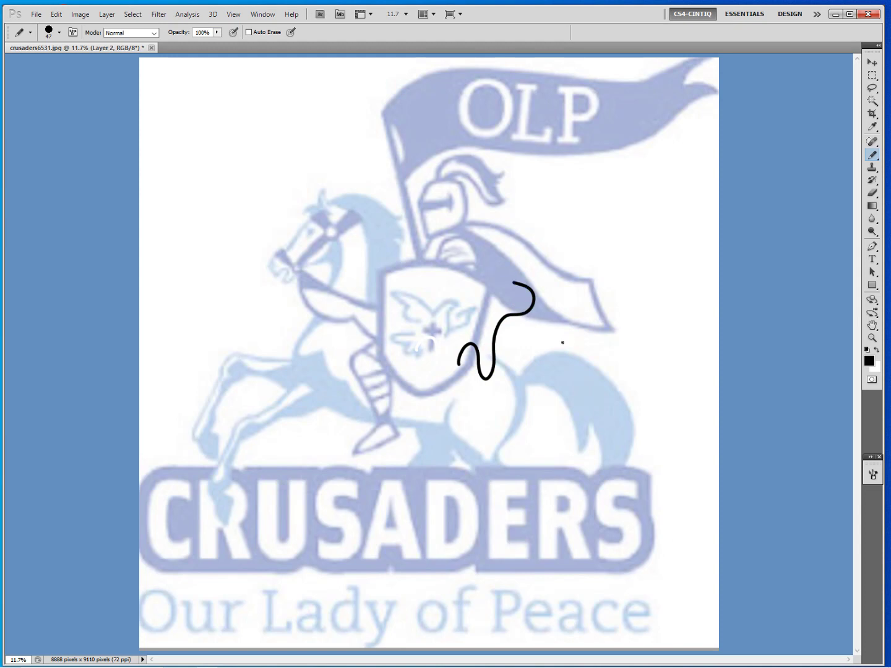
Step: Toggle the white layer's visibility to compare the black stroke on plain white and over the faded logo
key(F2)
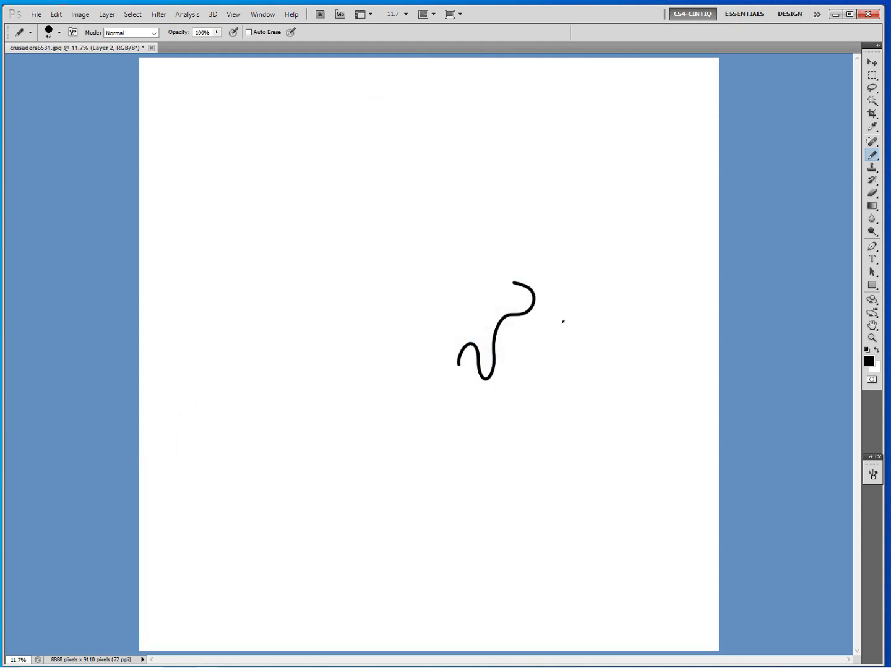
key(F2)
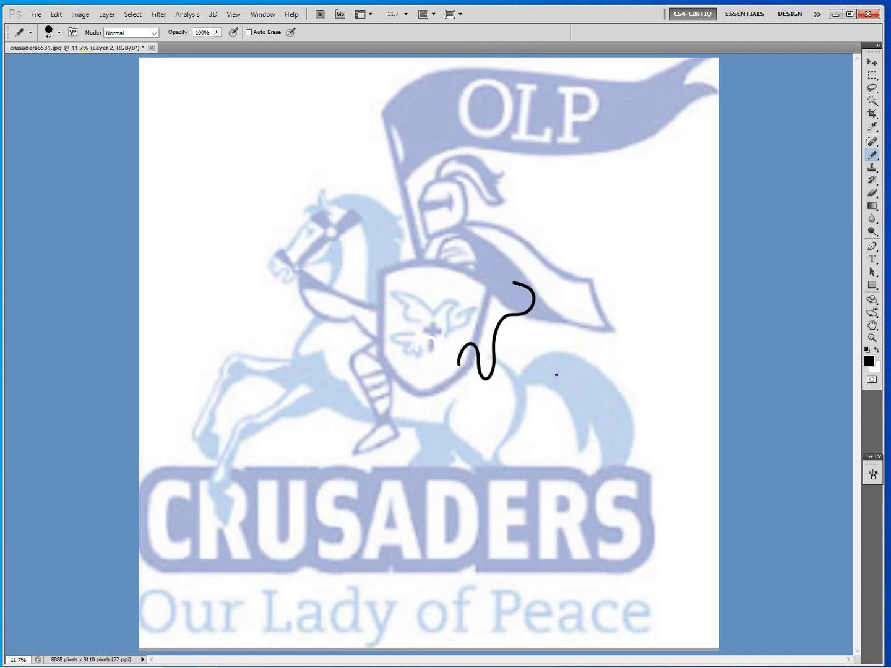
key(F2)
key(F2)
key(F2)
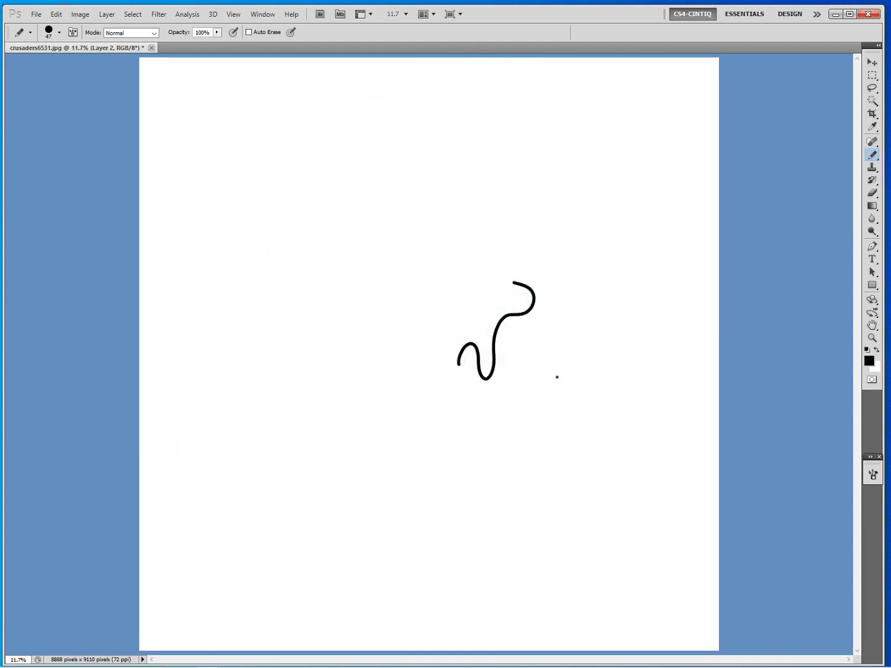
key(F2)
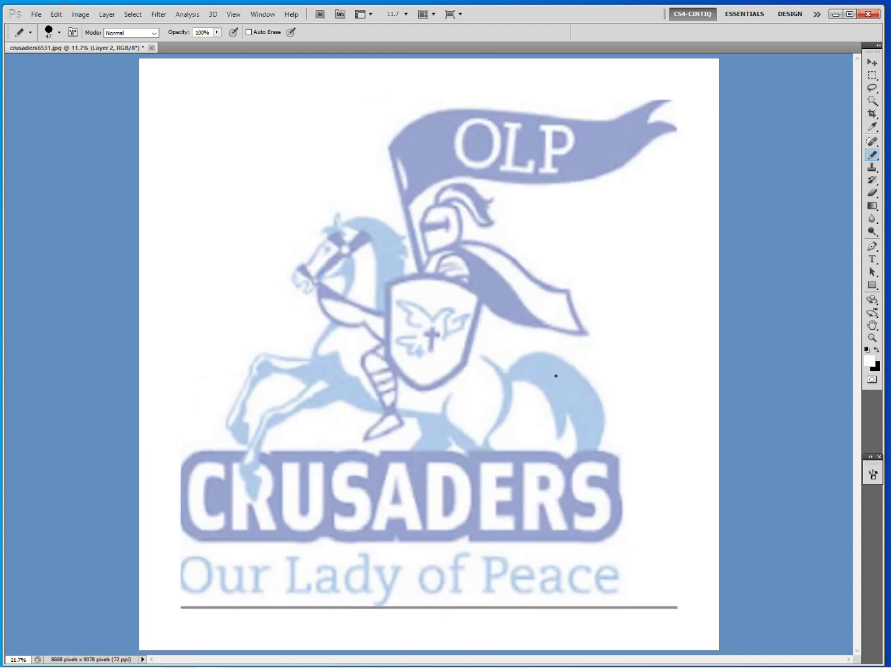